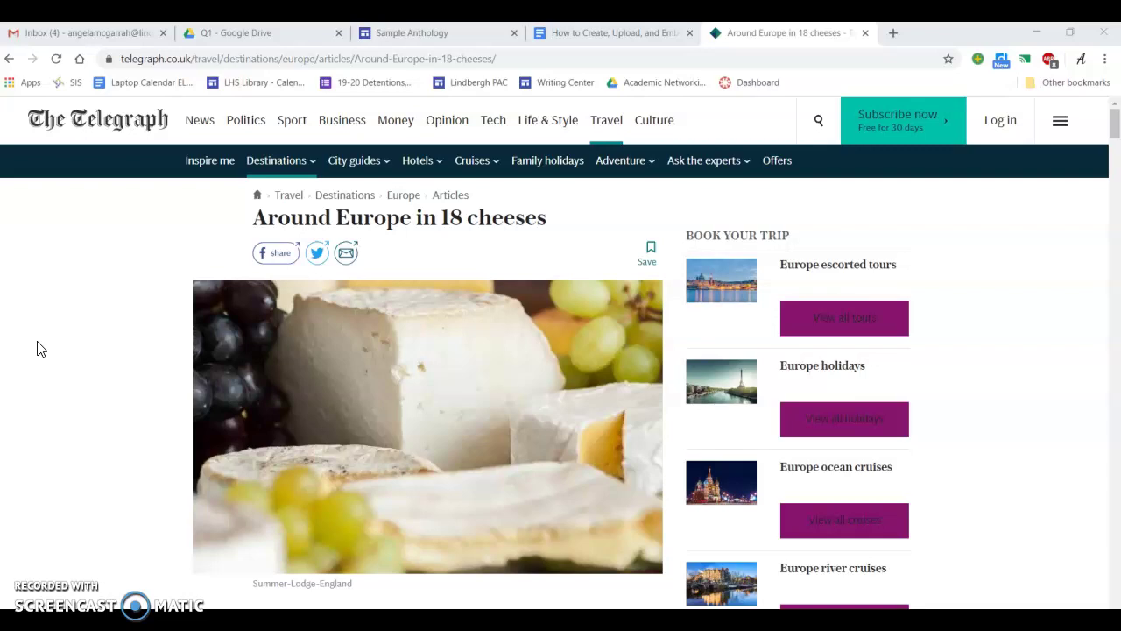
# - Look through the Telegraph article on European cheeses, from its introduction to the Croatia entry
pyautogui.scroll(-15, 37, 349)
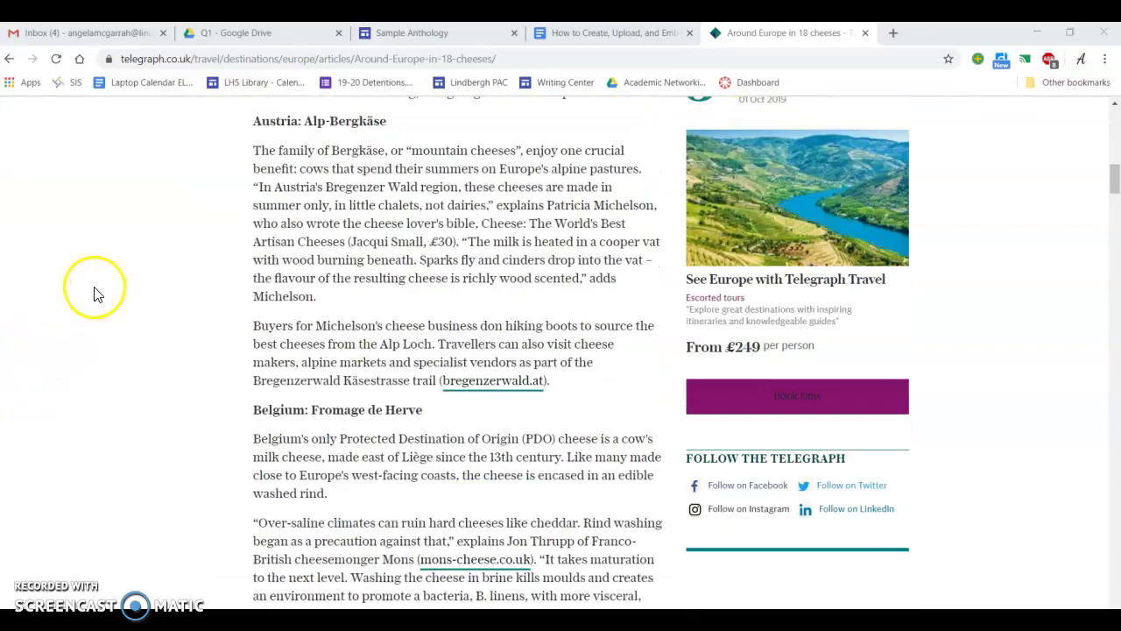
pyautogui.scroll(2, 45, 263)
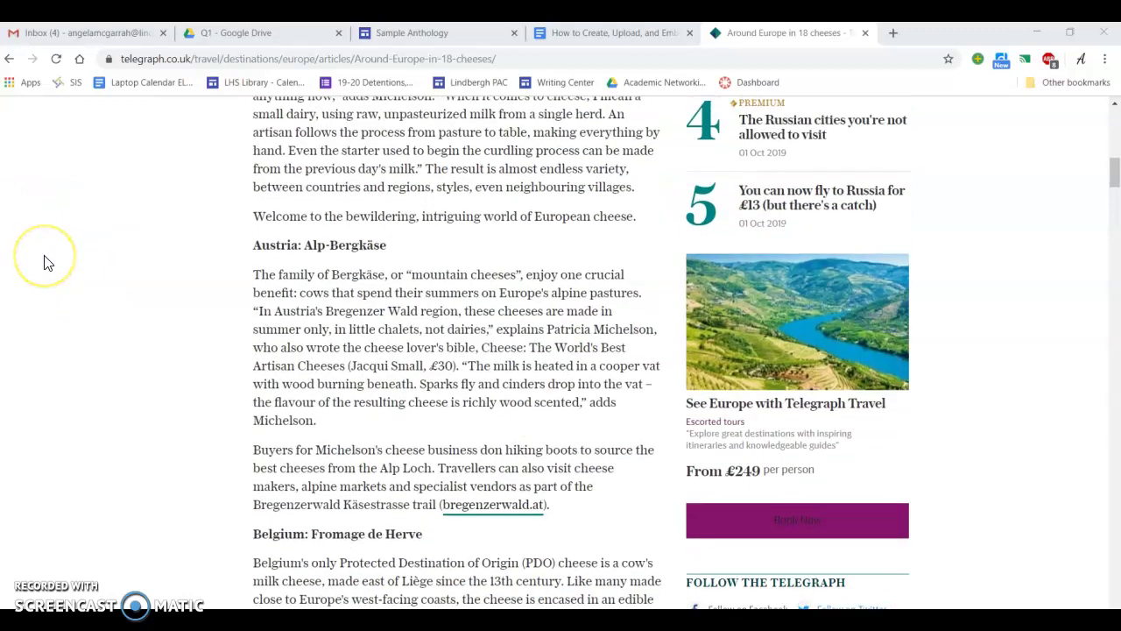
pyautogui.scroll(-4, 46, 261)
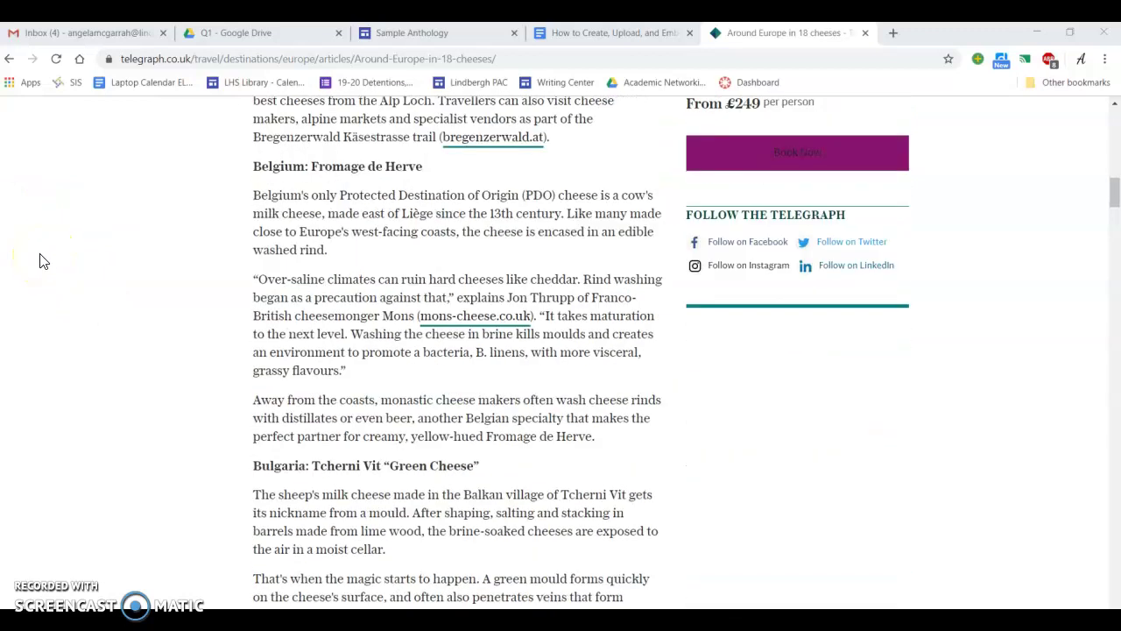
pyautogui.scroll(-2, 111, 254)
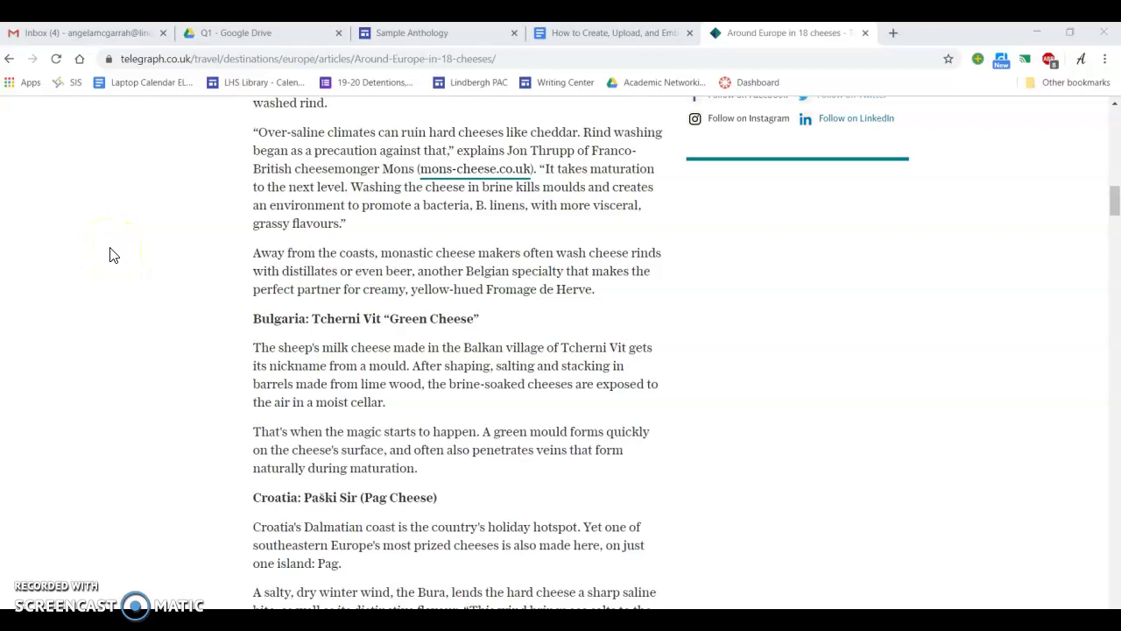
pyautogui.scroll(2, 119, 315)
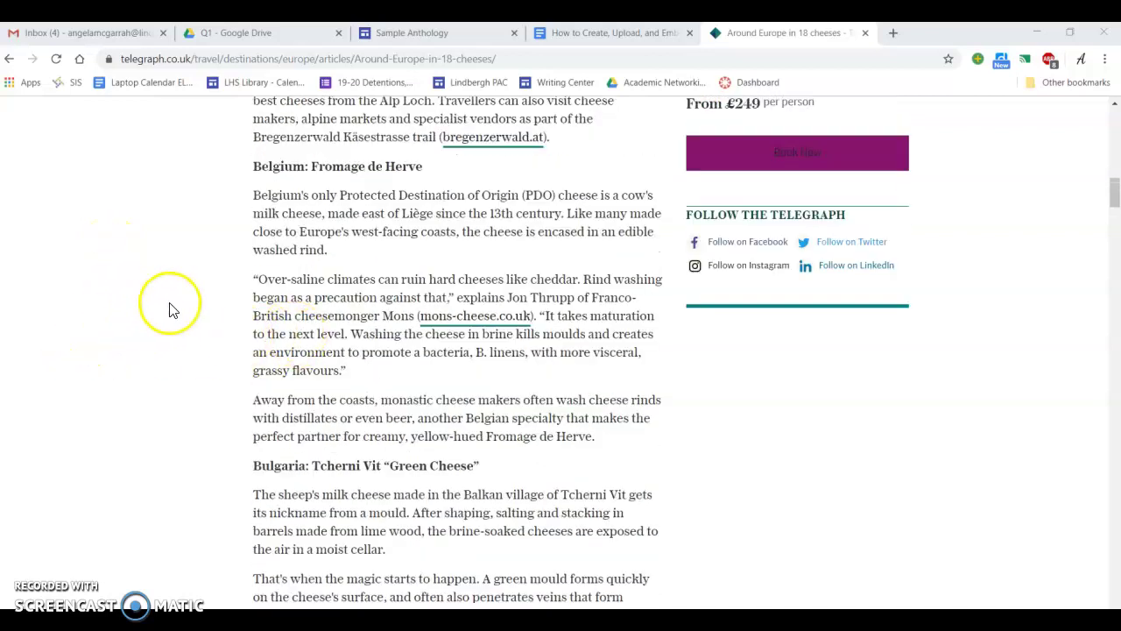
pyautogui.scroll(-1, 153, 316)
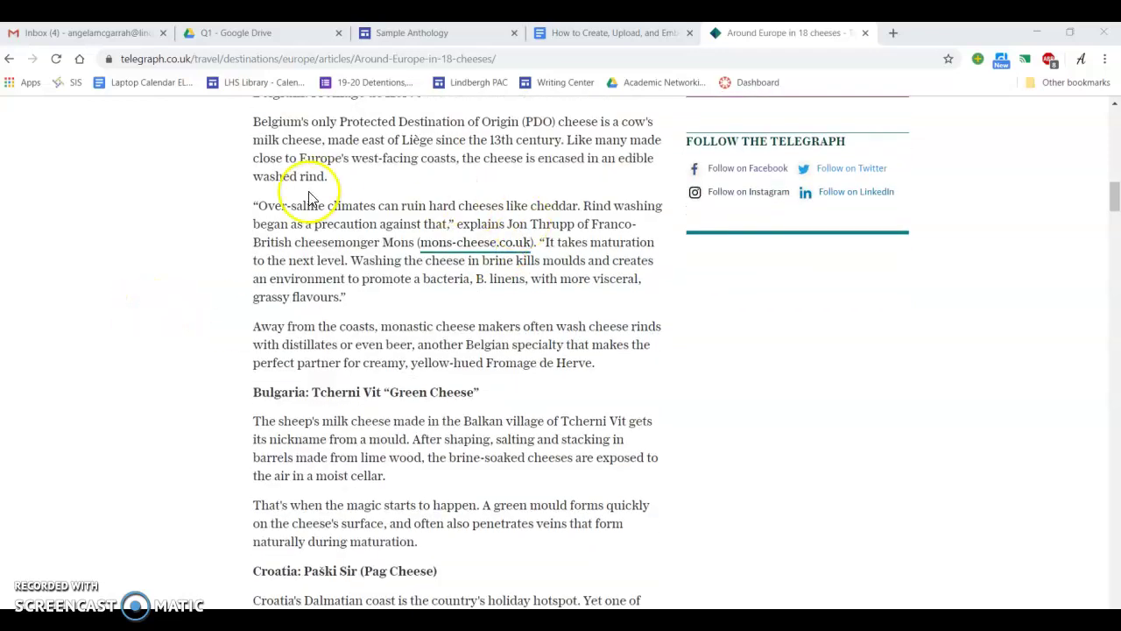
pyautogui.scroll(-2, 170, 392)
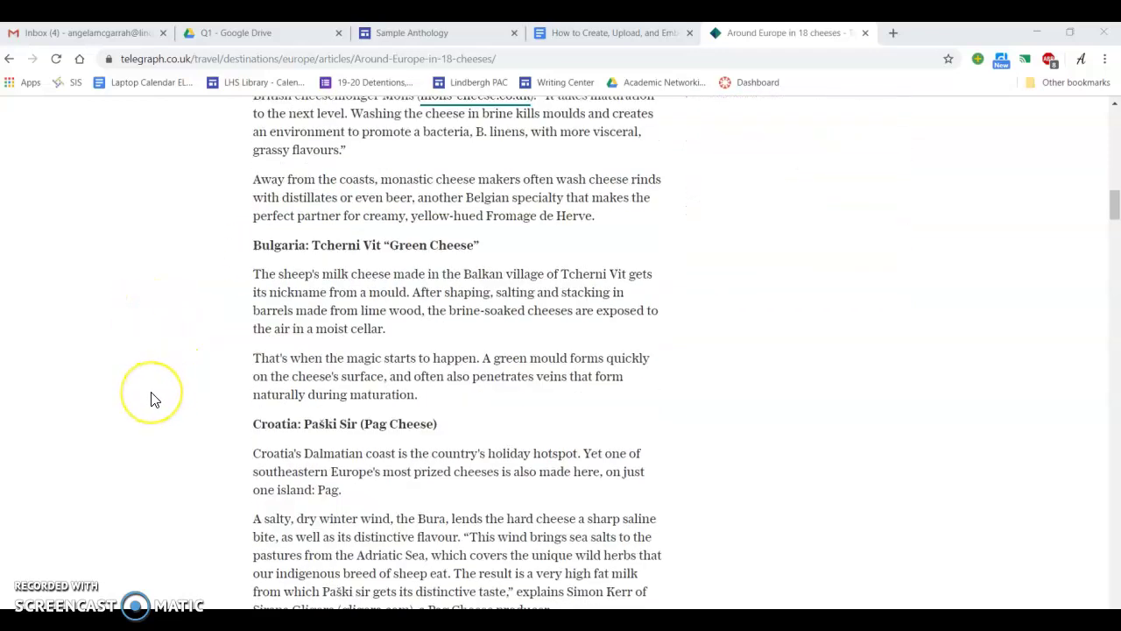
pyautogui.scroll(10, 146, 402)
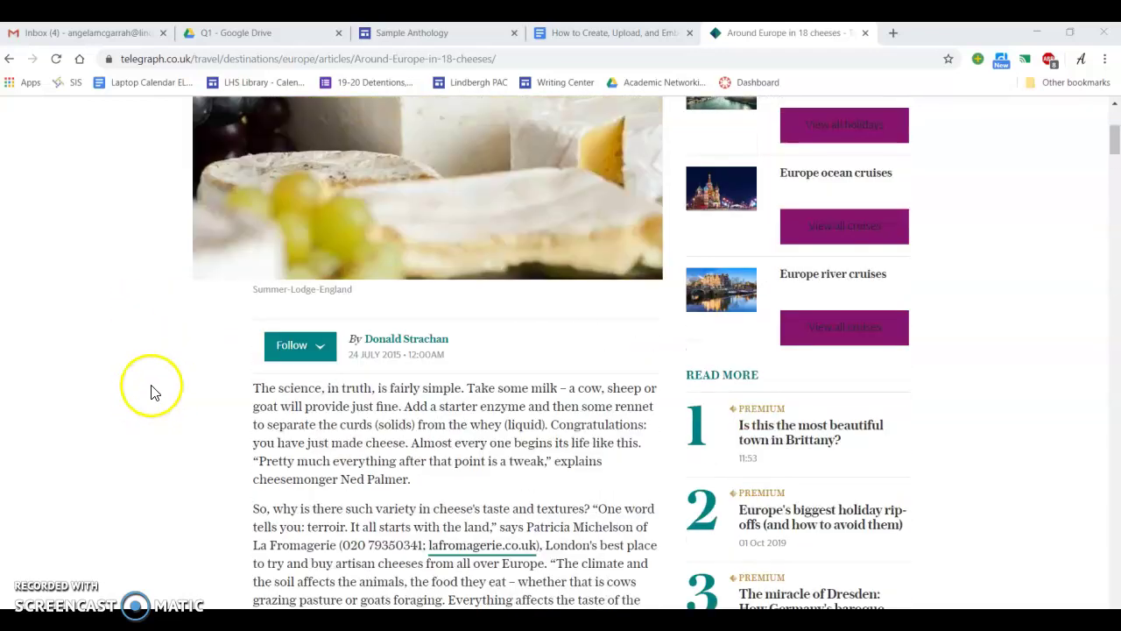
pyautogui.scroll(3, 131, 390)
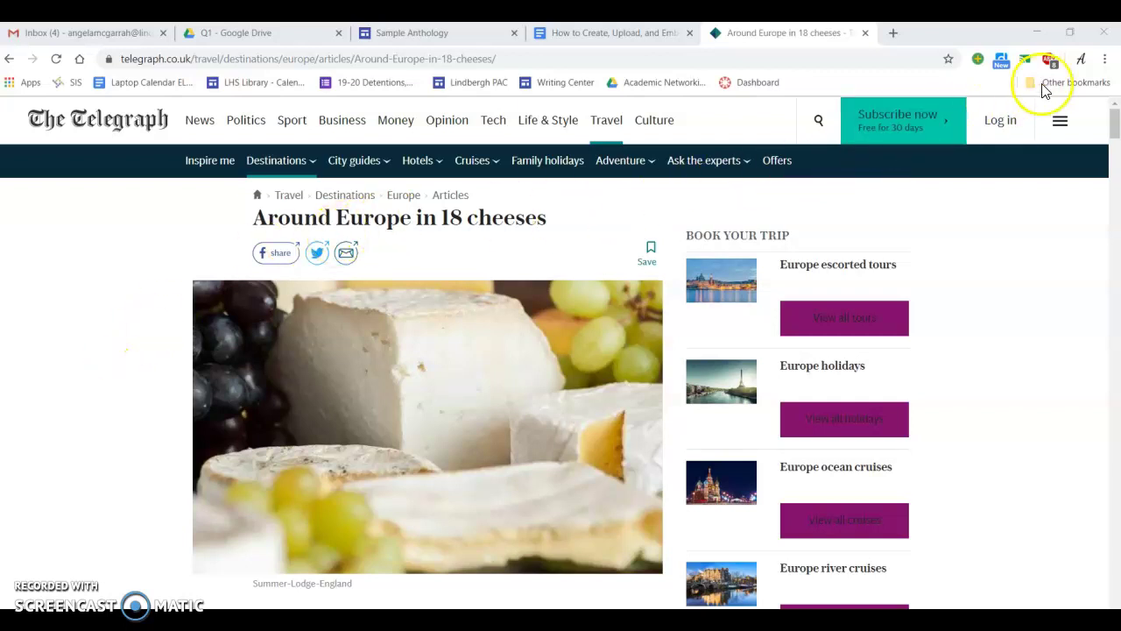
# - Set up the article for printing with Save as PDF as the destination and check the page preview
pyautogui.click(1105, 59)
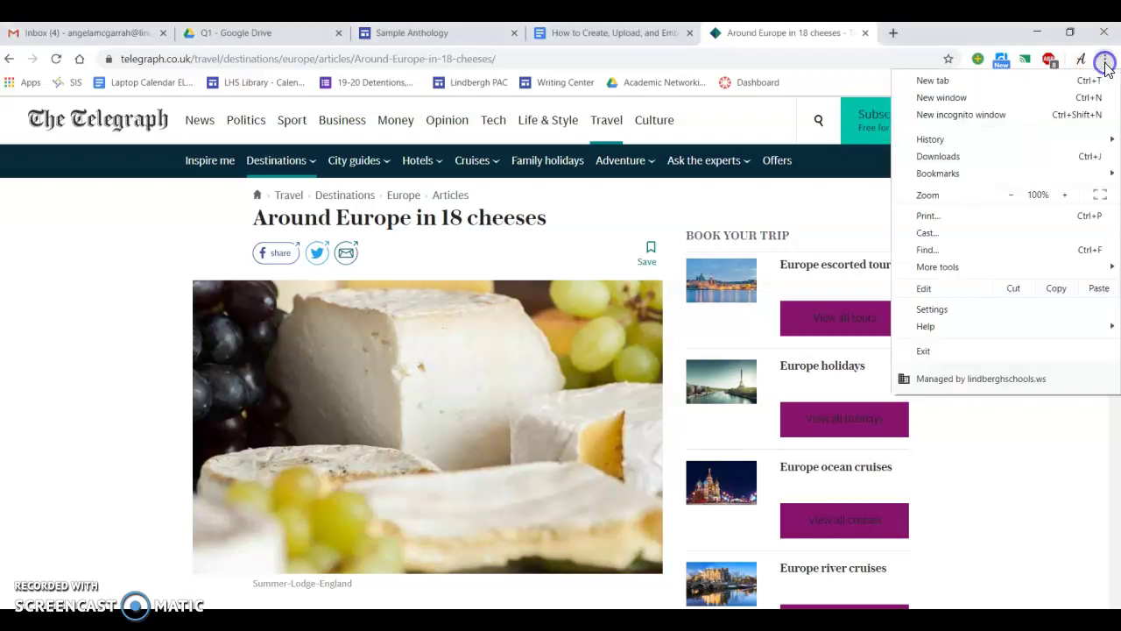
pyautogui.click(1022, 221)
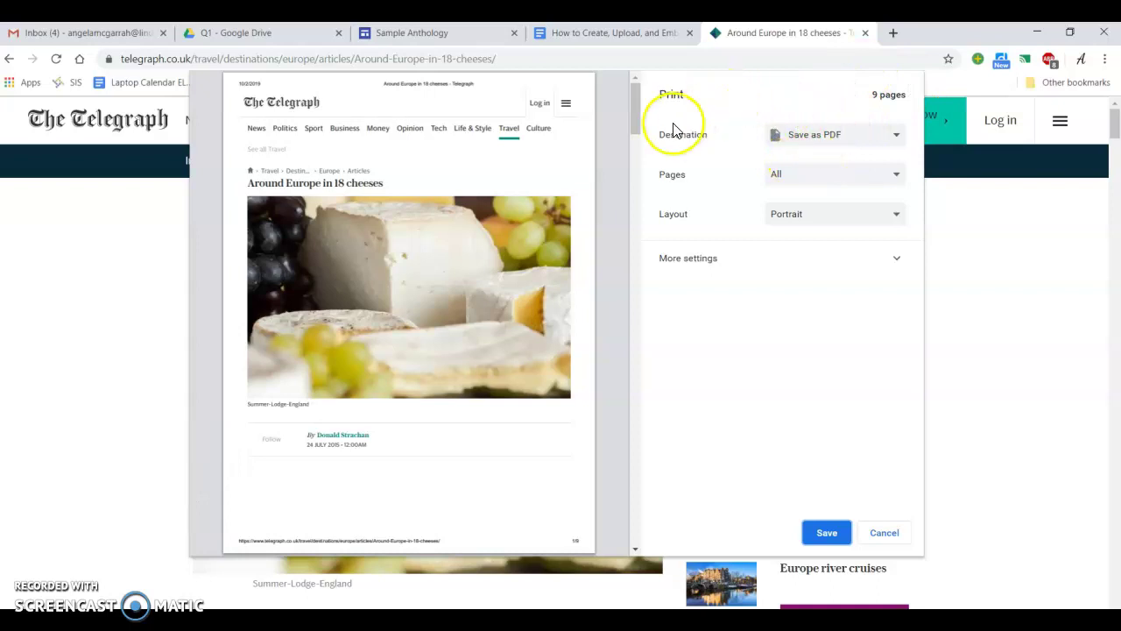
pyautogui.click(861, 142)
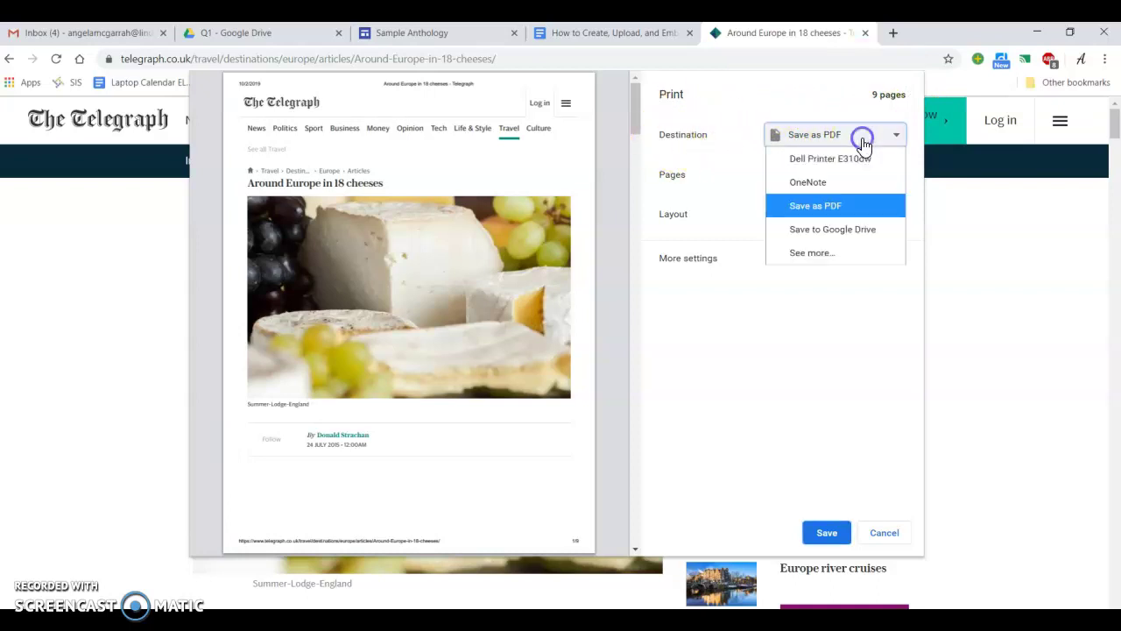
pyautogui.click(828, 210)
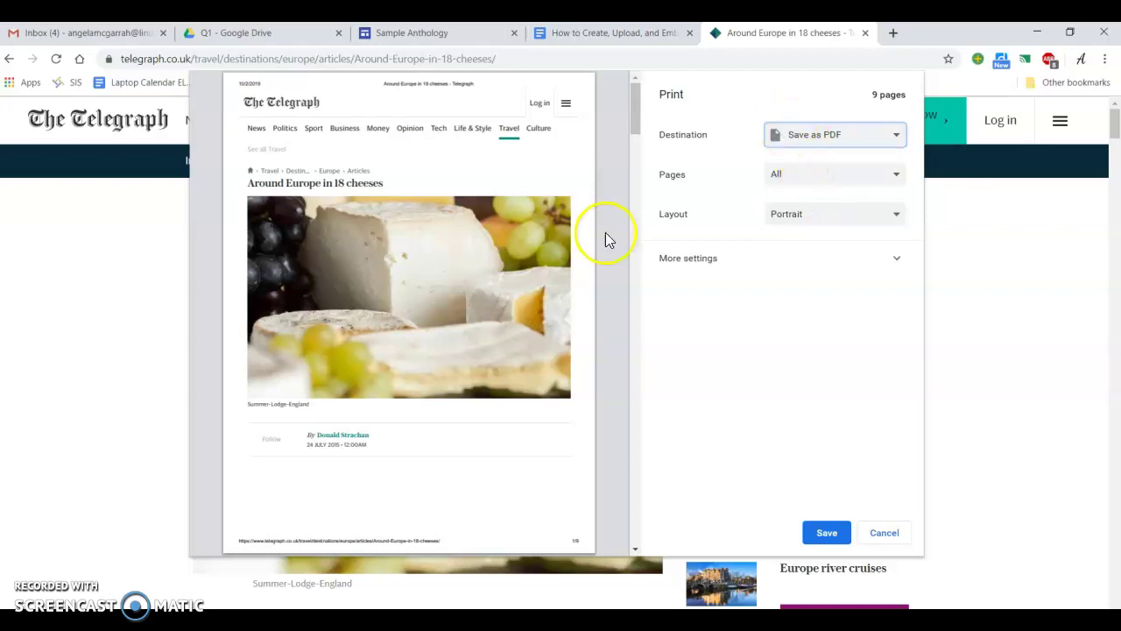
pyautogui.scroll(-20, 508, 290)
pyautogui.scroll(20, 508, 290)
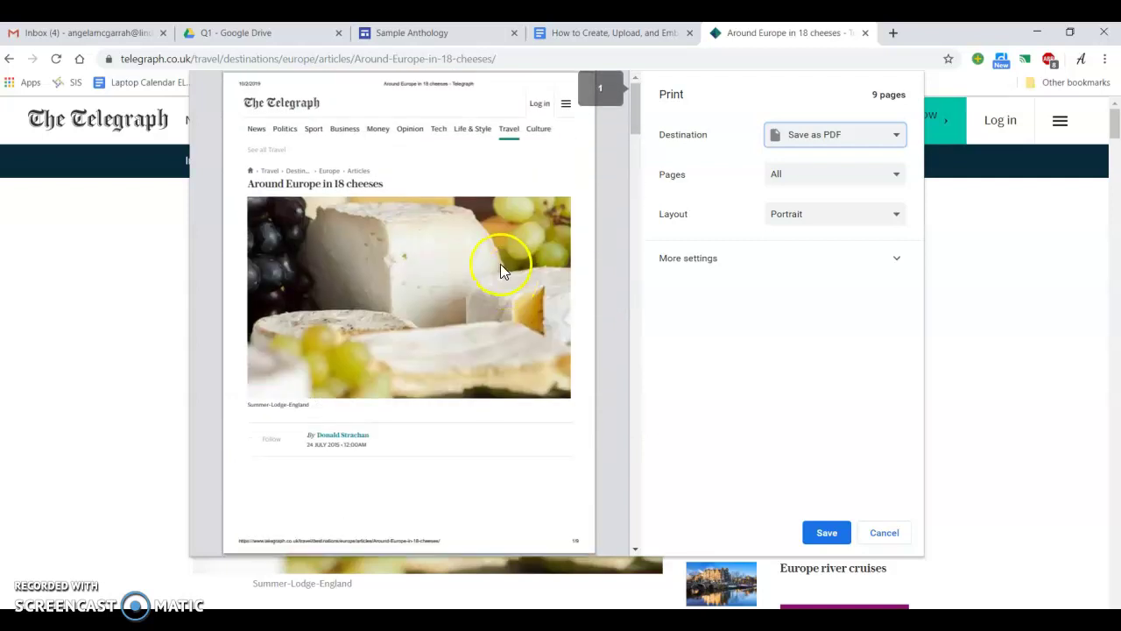
# - Save the PDF in Downloads as "Around Europe in 18 cheeses - Telegraph", replacing the existing file of that name
pyautogui.click(827, 532)
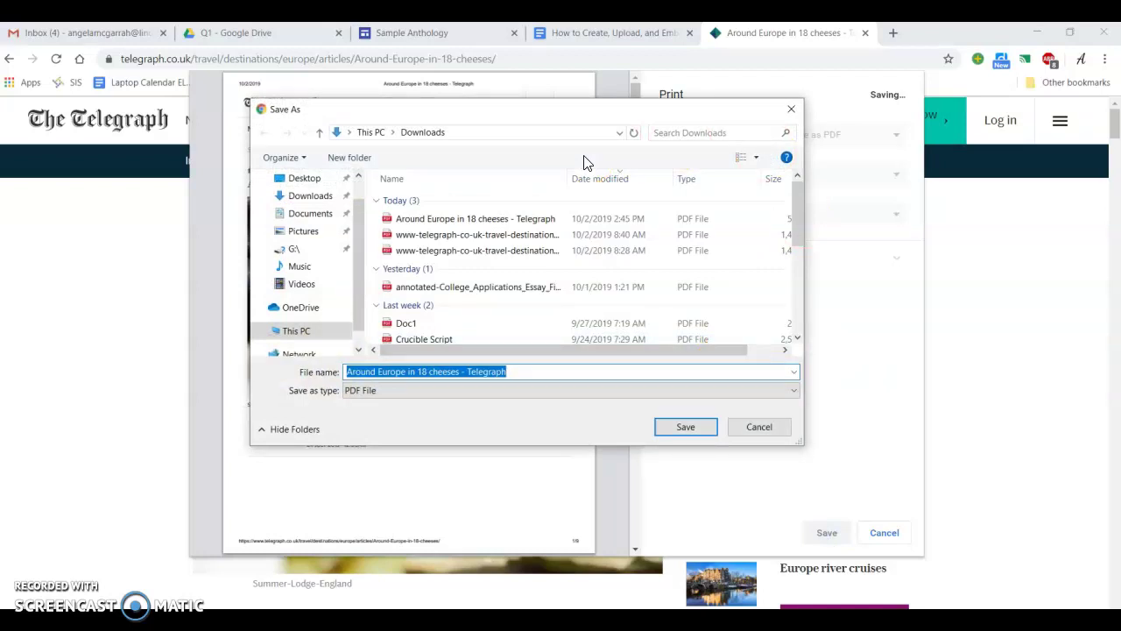
pyautogui.click(301, 201)
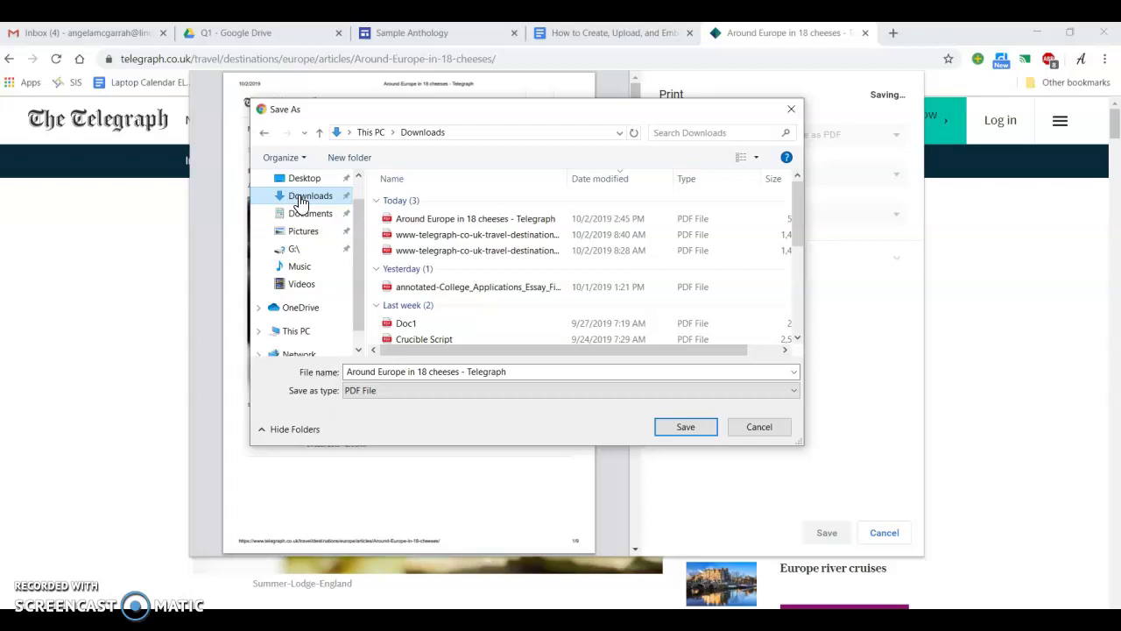
pyautogui.click(301, 200)
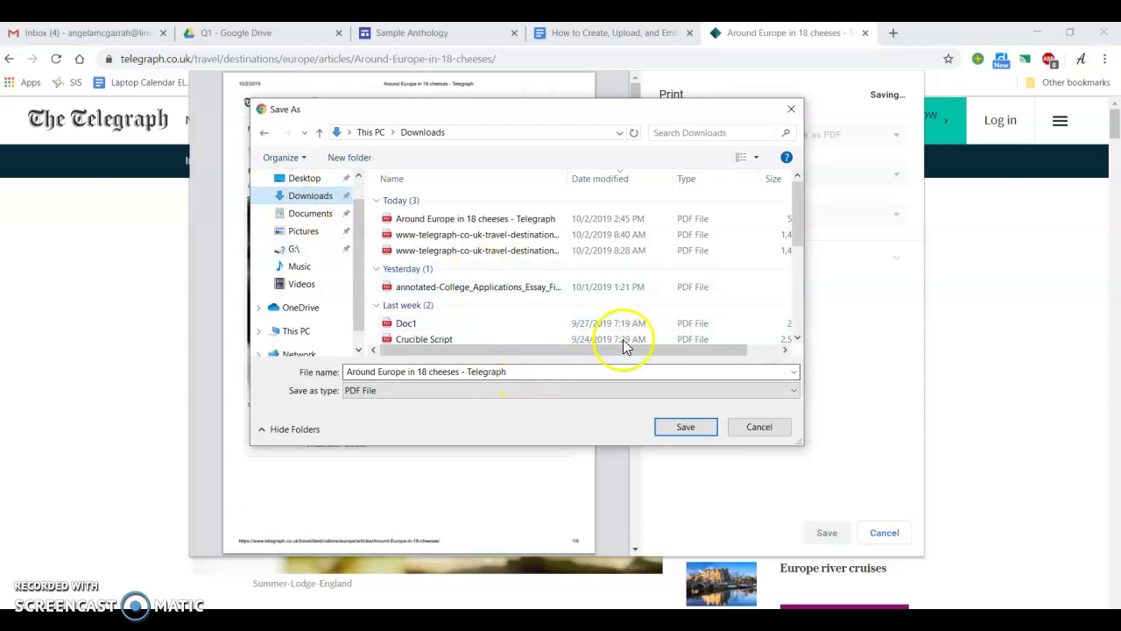
pyautogui.click(691, 431)
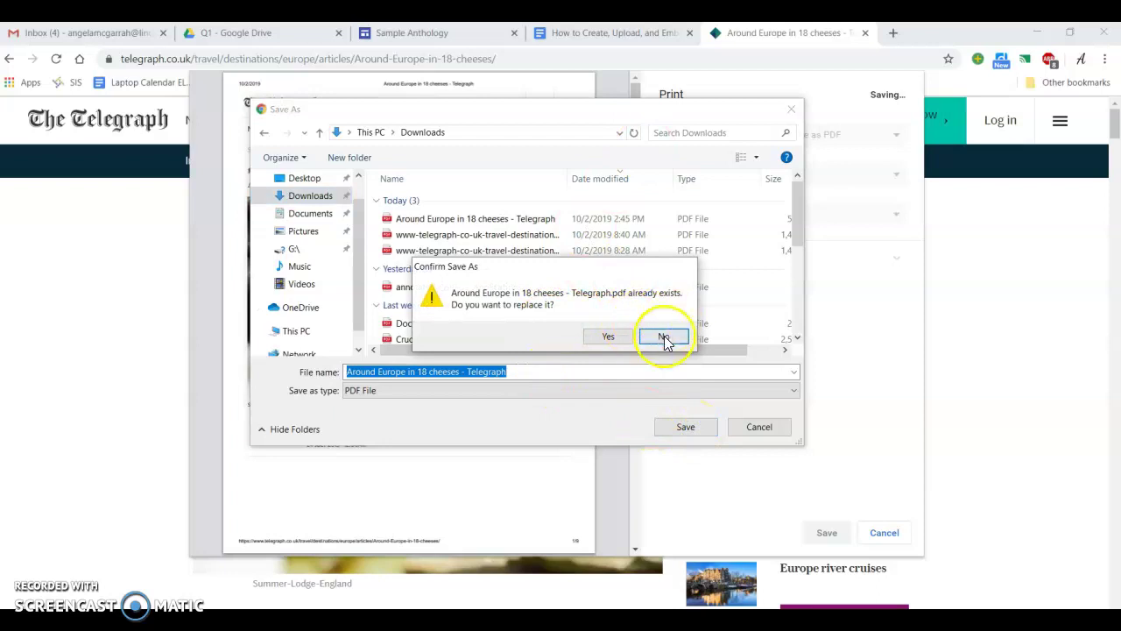
pyautogui.click(619, 338)
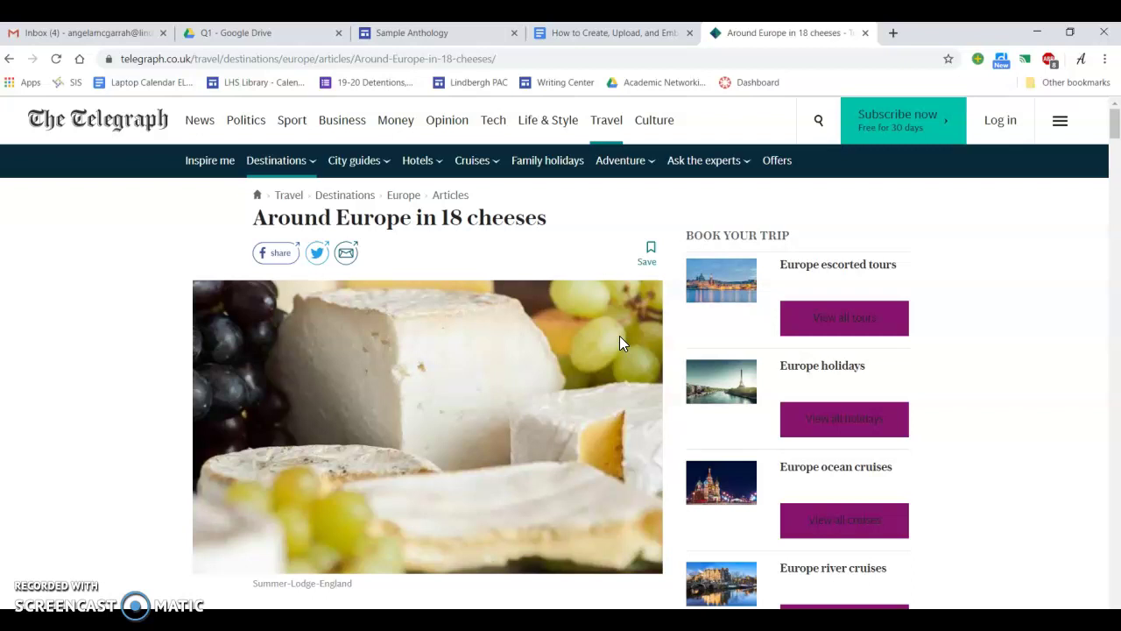
# - Switch to Google Drive and upload "Around Europe in 18 cheeses - Telegraph" from Downloads into the Q1 folder
pyautogui.click(283, 43)
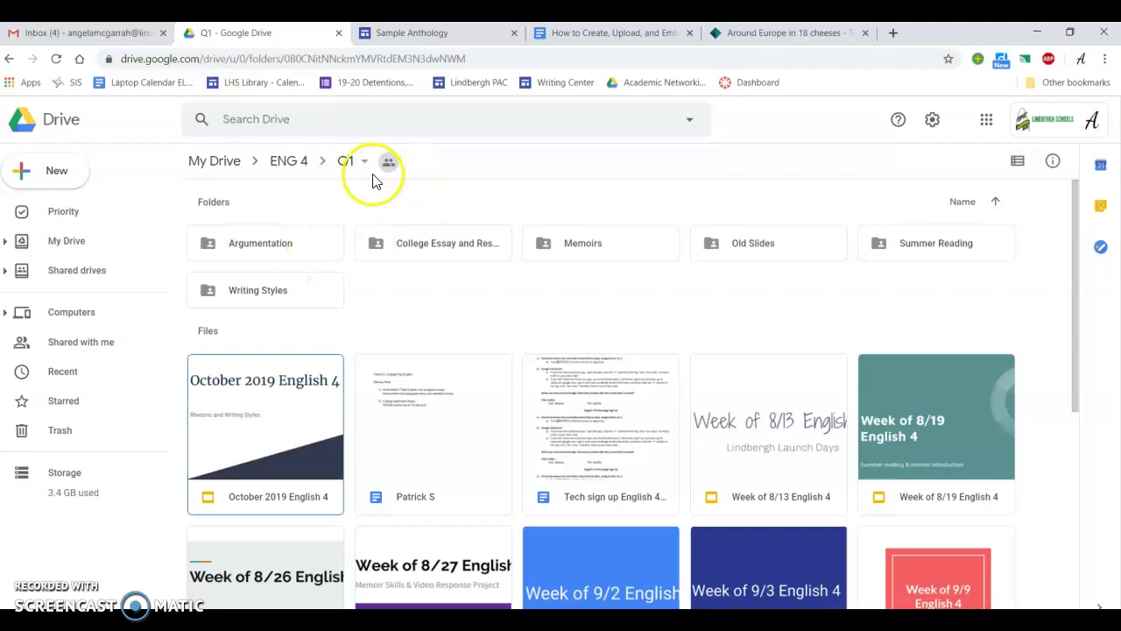
pyautogui.click(44, 172)
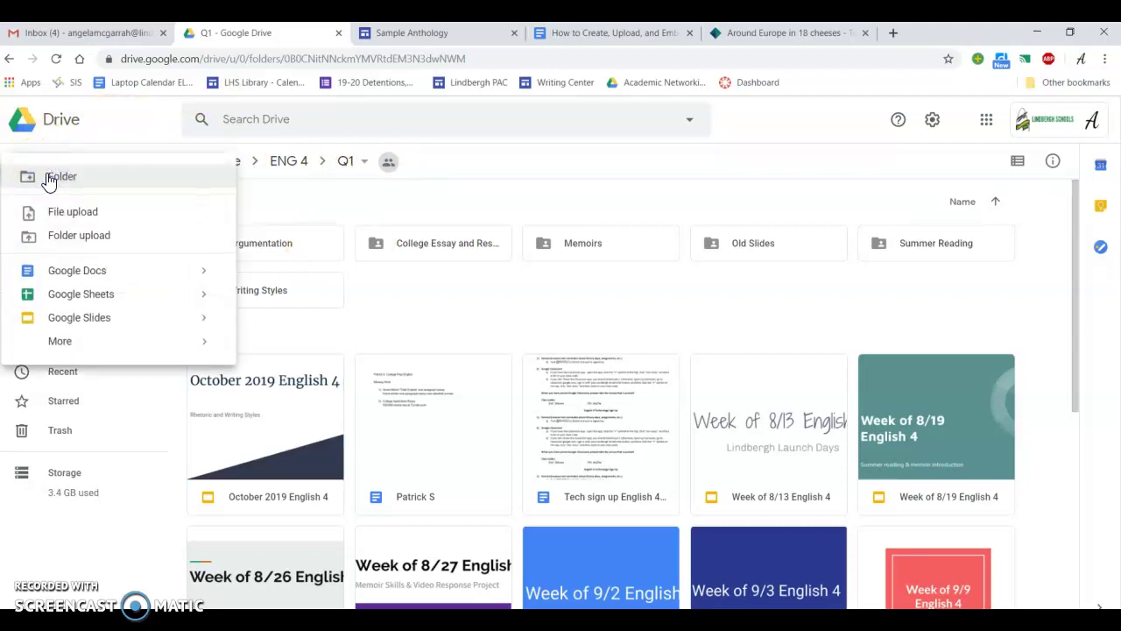
pyautogui.click(108, 220)
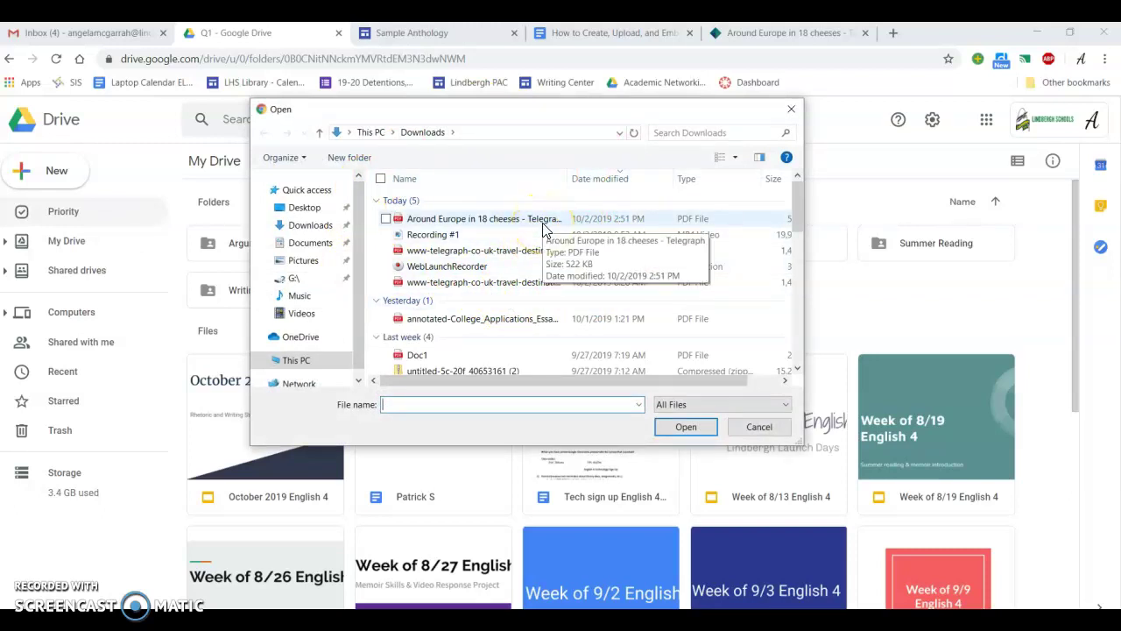
pyautogui.click(310, 228)
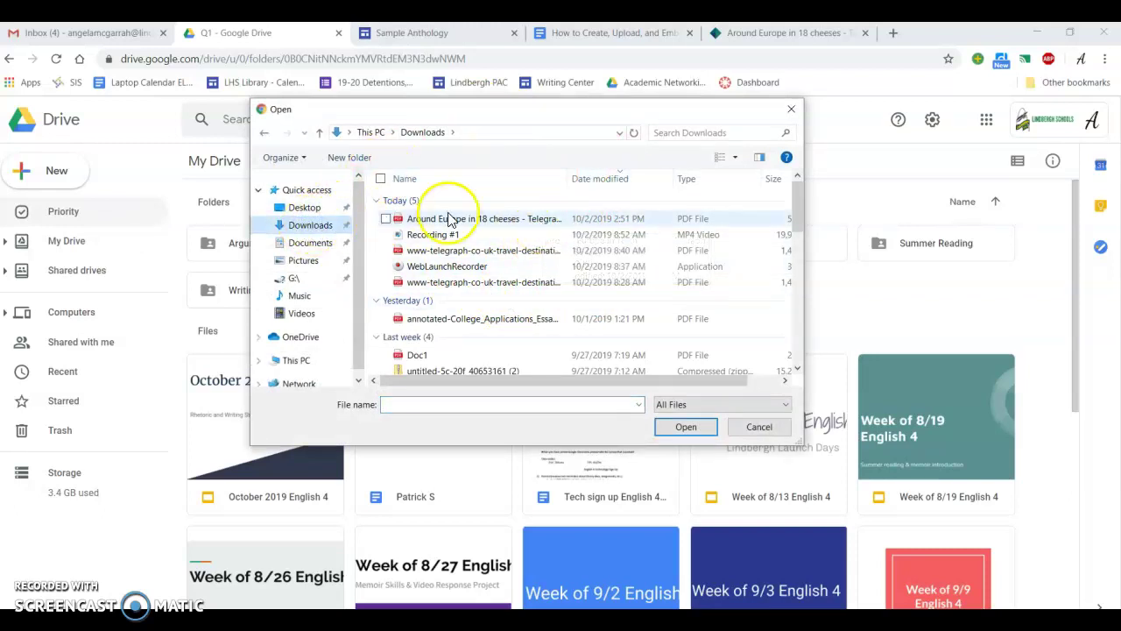
pyautogui.click(526, 221)
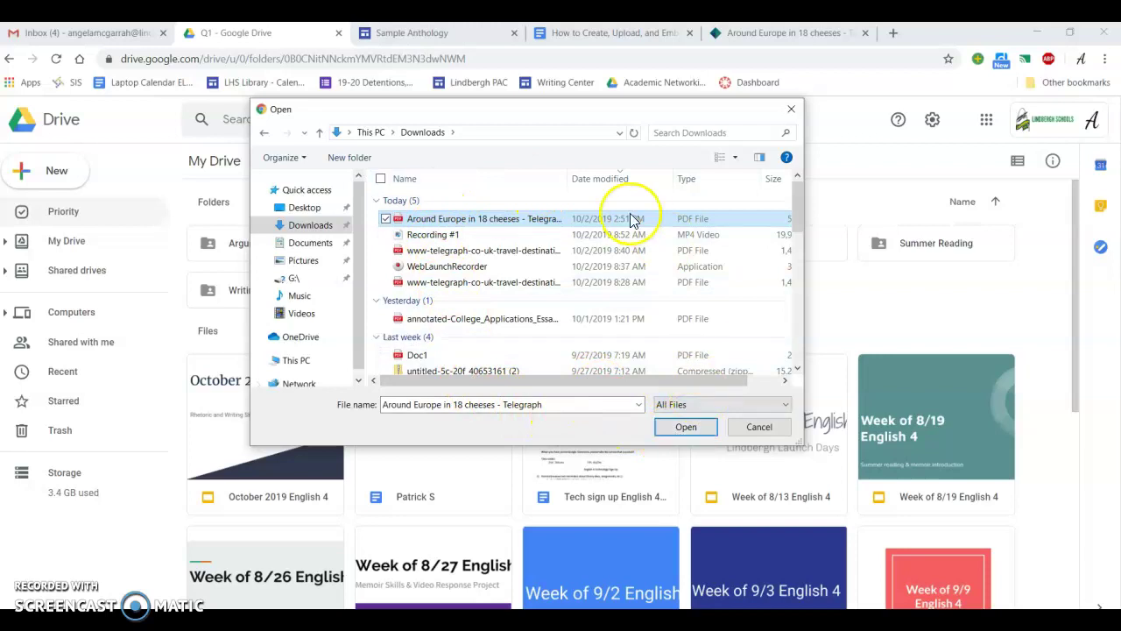
pyautogui.click(686, 429)
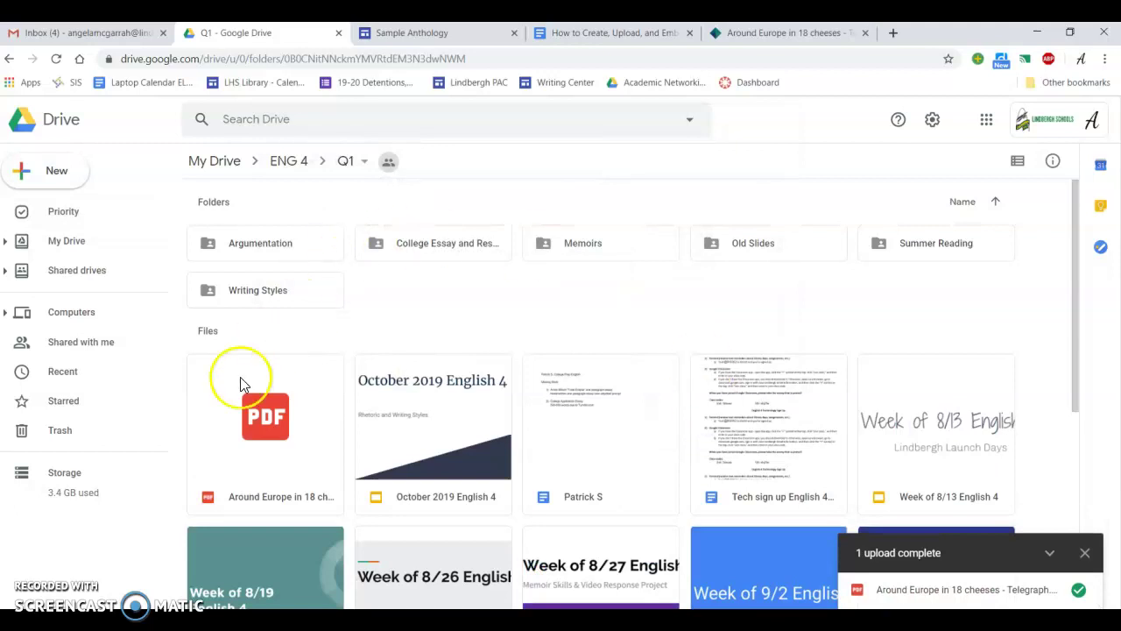
# - Set link sharing of the uploaded cheese article PDF to "On - Public on the web" and save the sharing settings
pyautogui.click(271, 417)
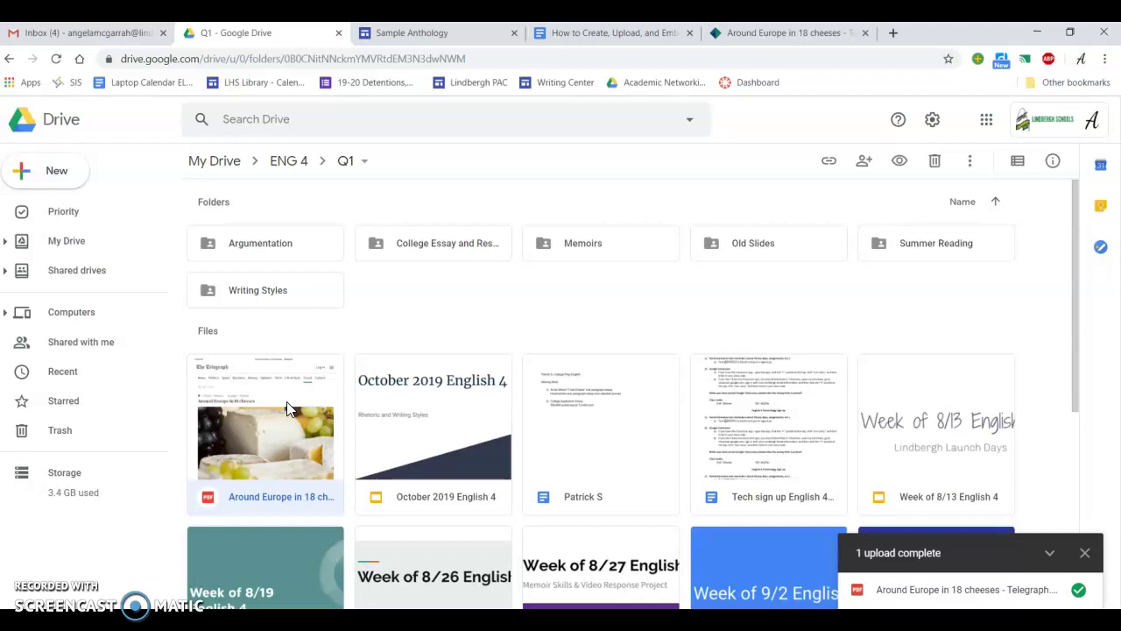
pyautogui.doubleClick(268, 429)
pyautogui.rightClick(276, 398)
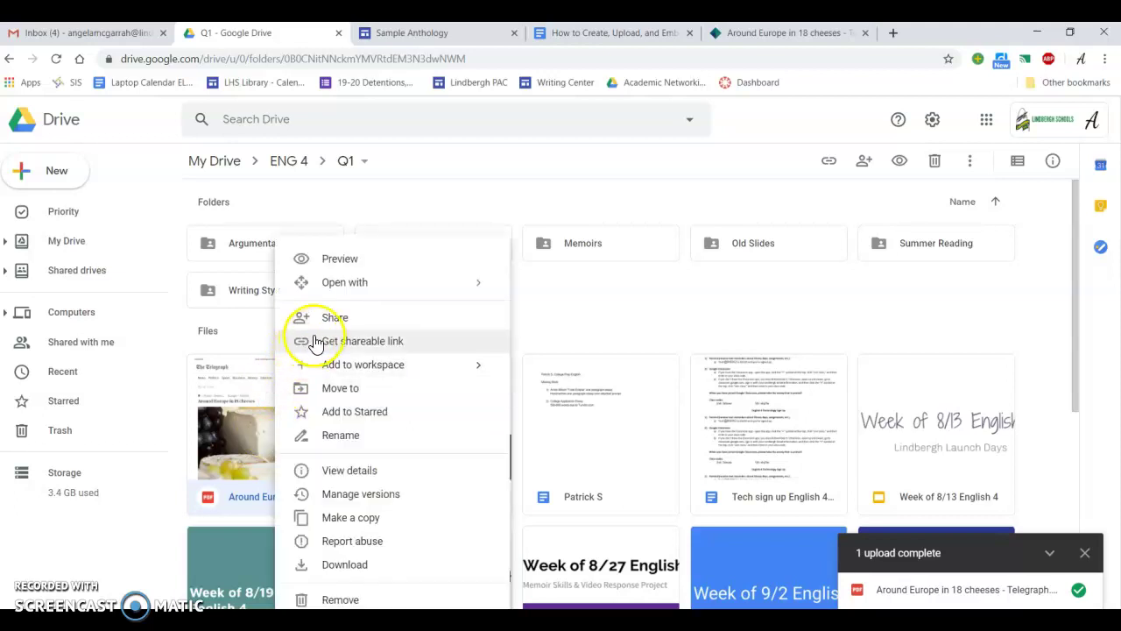
pyautogui.click(349, 320)
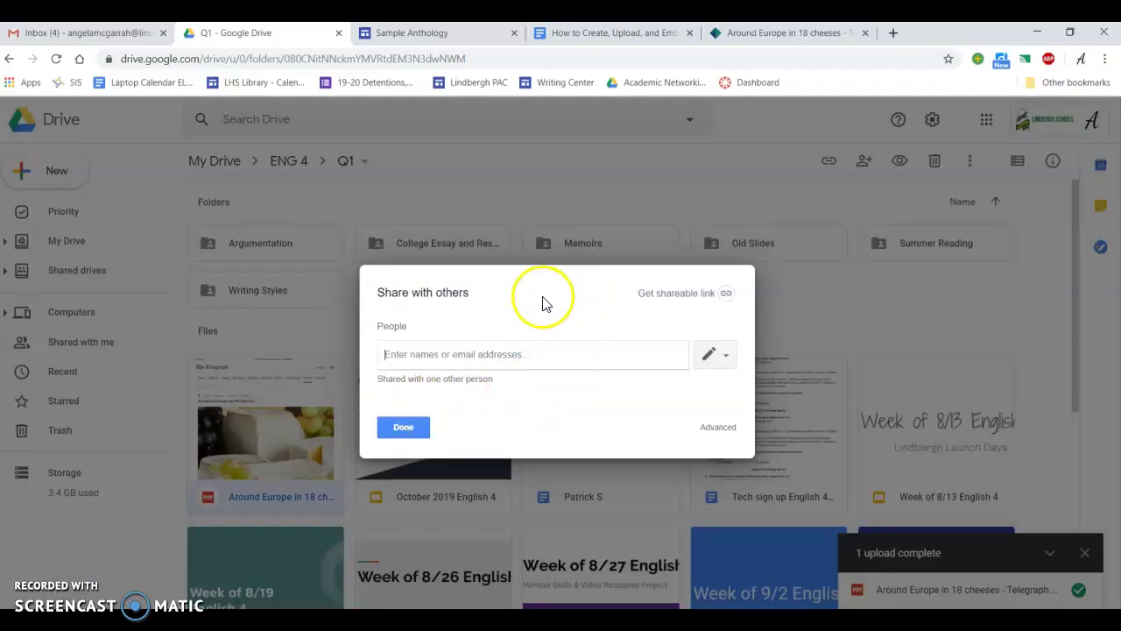
pyautogui.click(728, 431)
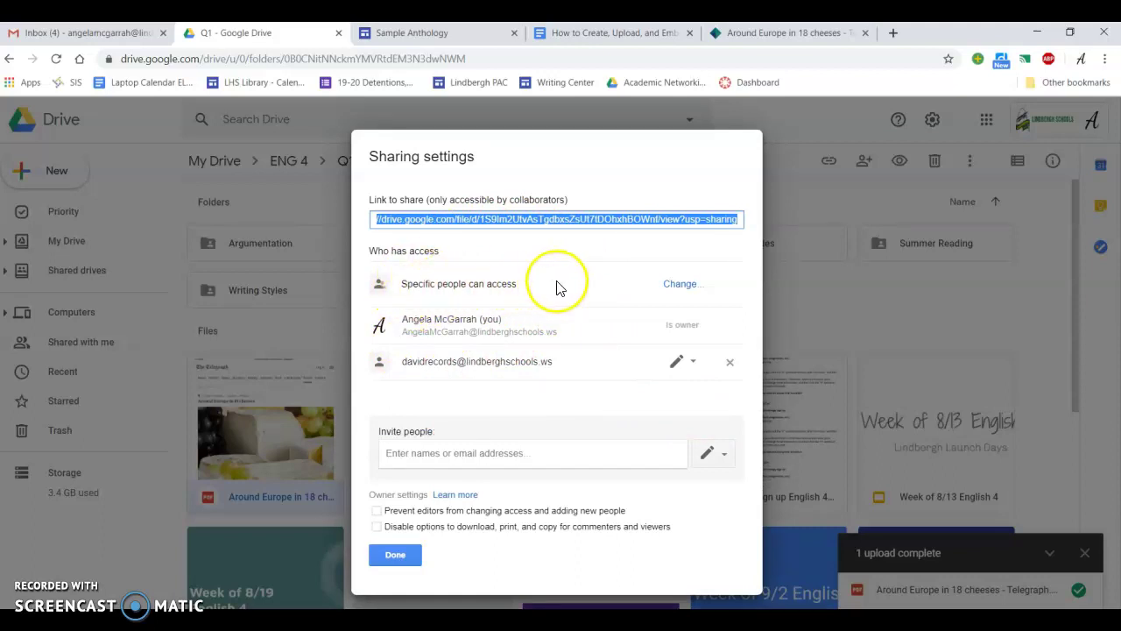
pyautogui.click(680, 283)
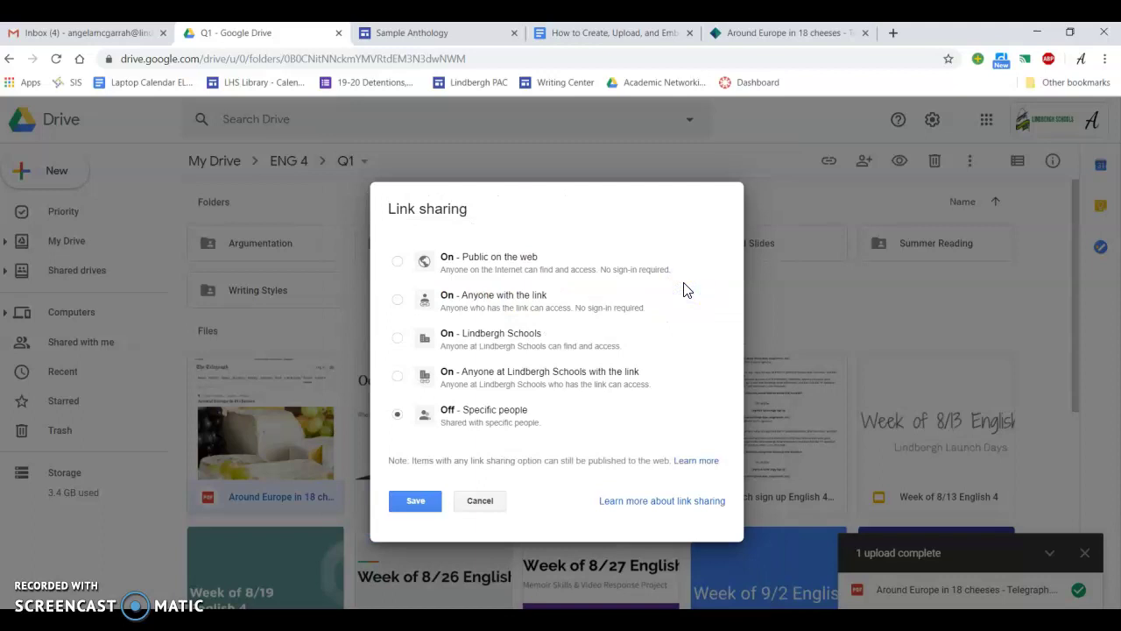
pyautogui.click(398, 262)
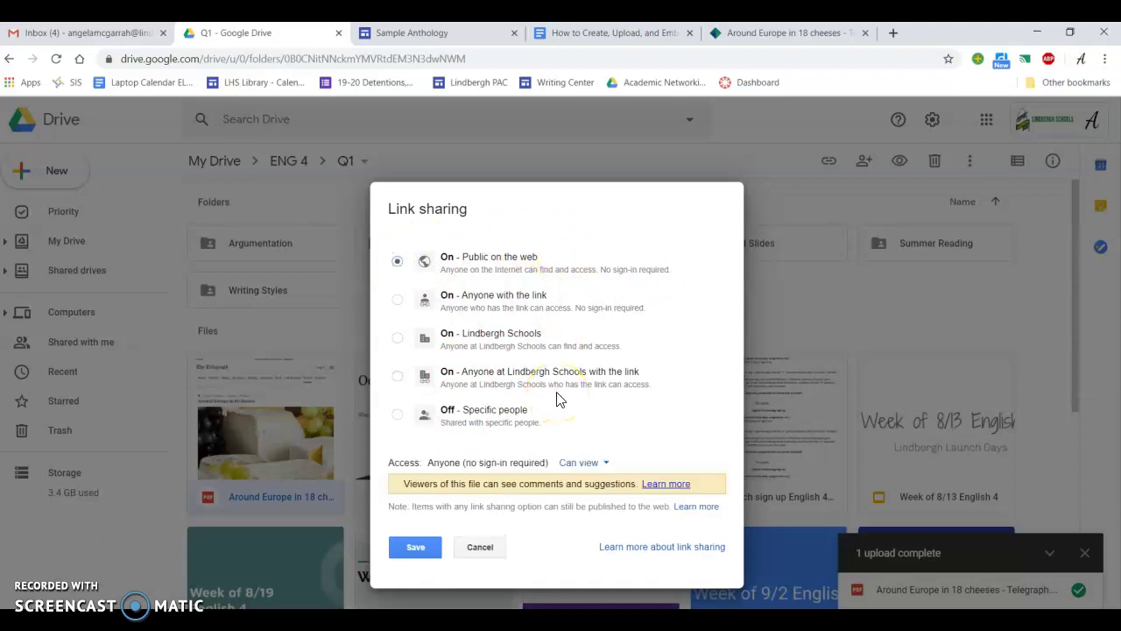
pyautogui.click(399, 261)
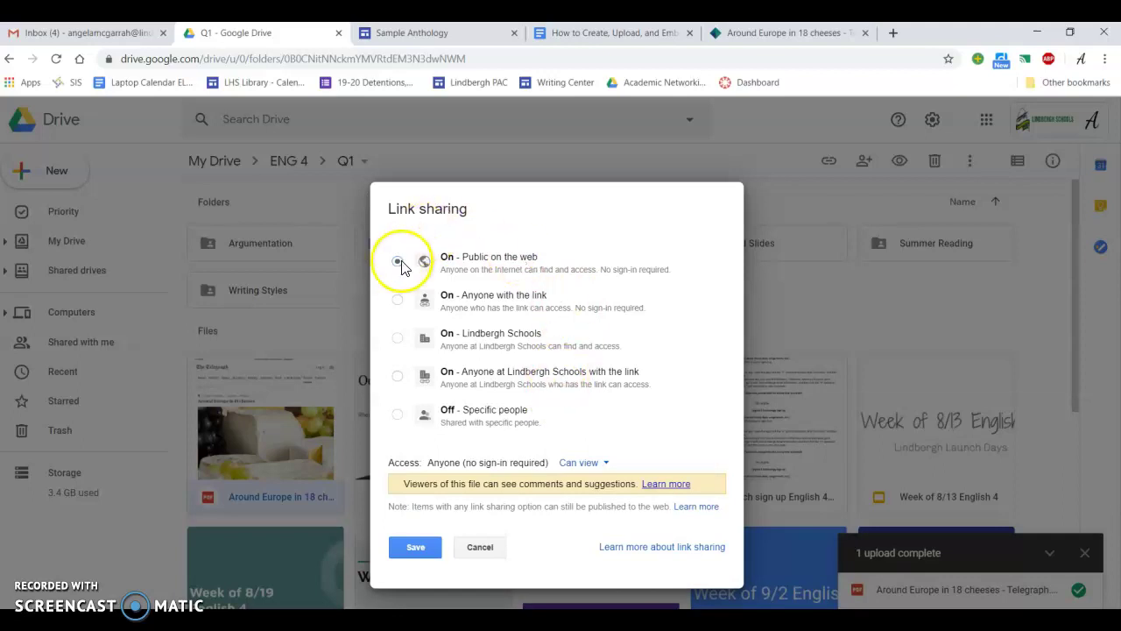
pyautogui.click(433, 554)
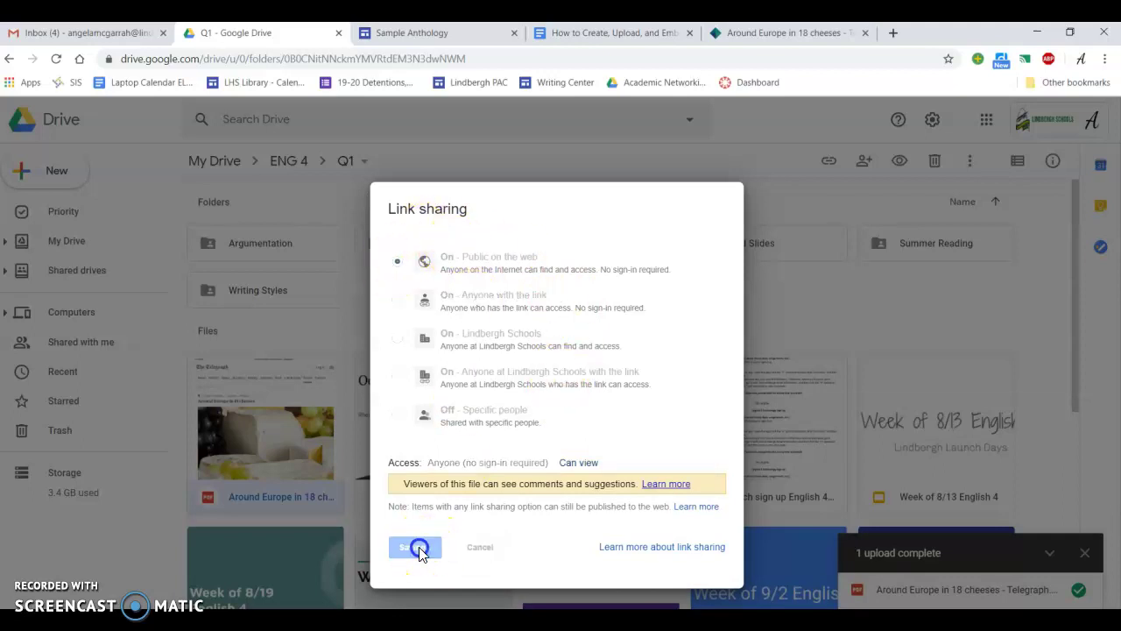
pyautogui.click(398, 555)
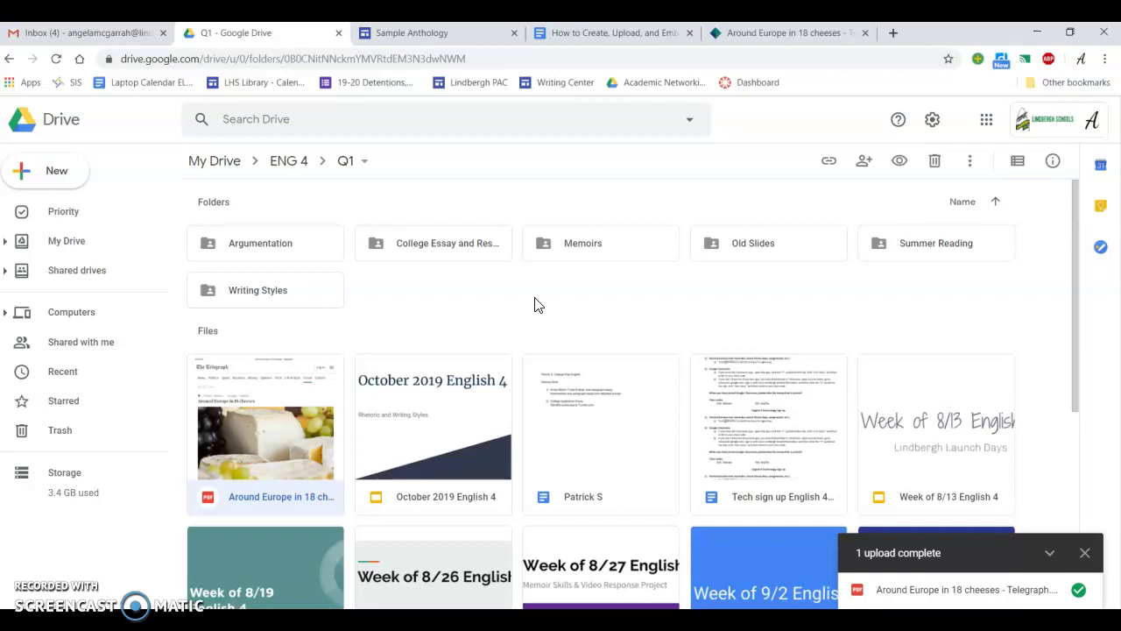
# - Switch to the Sample Anthology Google site and look through its Home, Professional writings about topic and My writings about topic pages
pyautogui.click(471, 39)
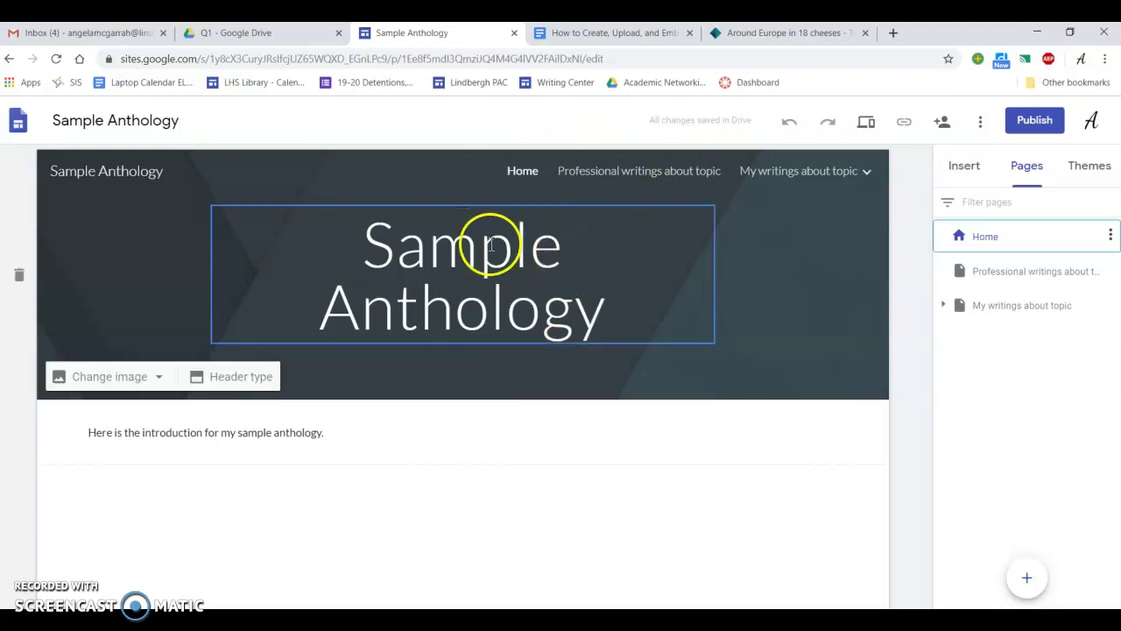
pyautogui.click(235, 435)
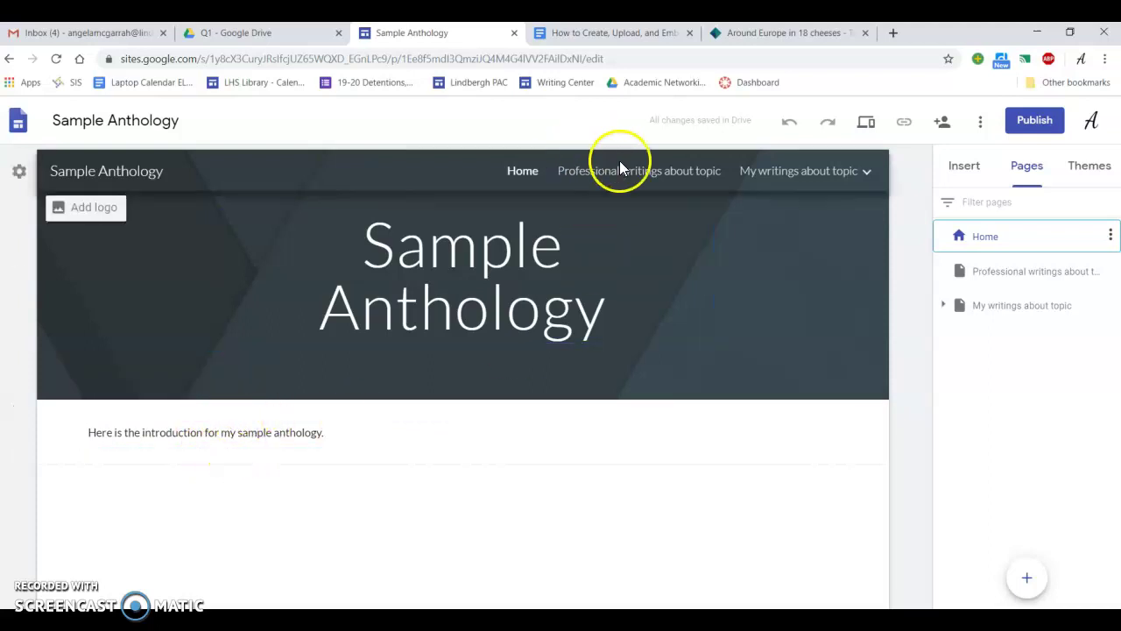
pyautogui.click(646, 172)
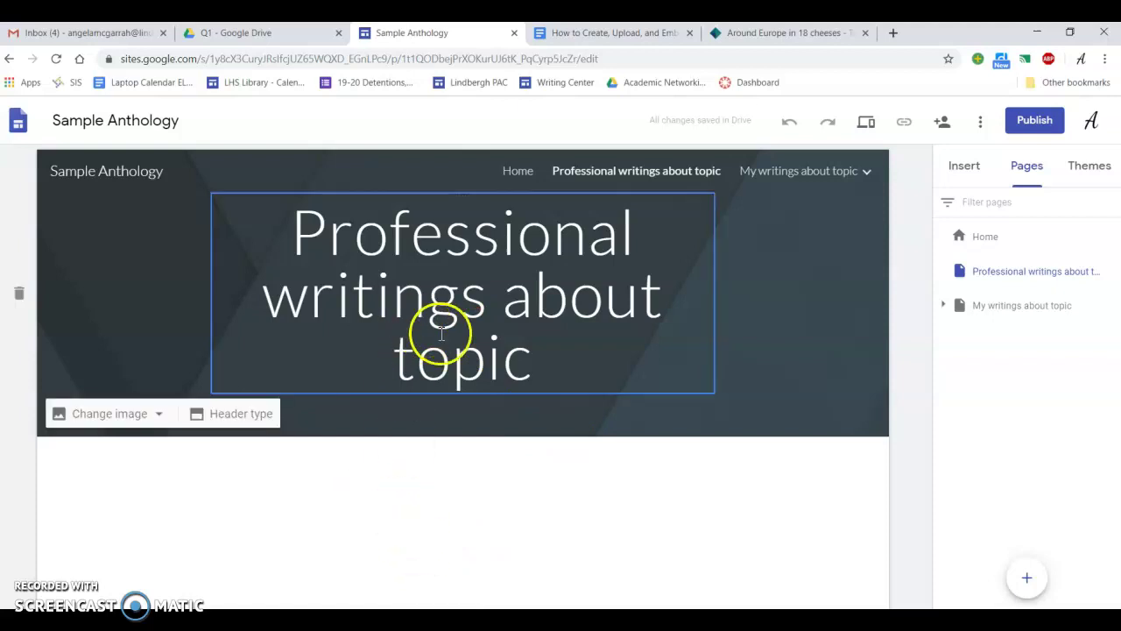
pyautogui.click(849, 175)
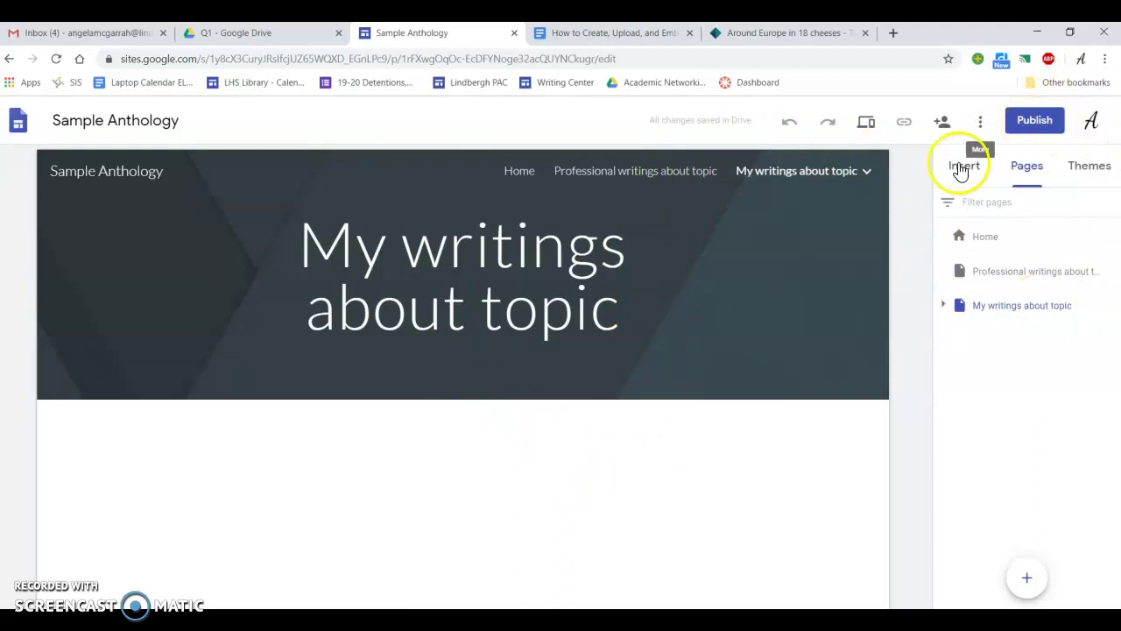
pyautogui.click(1027, 169)
pyautogui.click(985, 236)
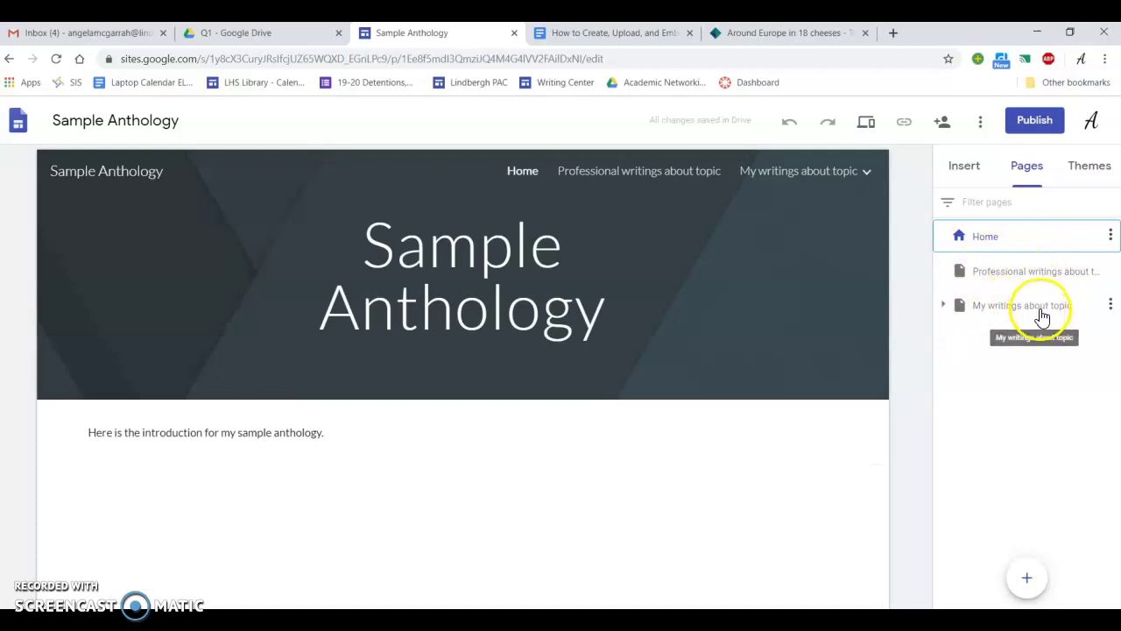
# - Add a subpage named "Cheese Article", including the quotation marks, under the Professional writings about topic page
pyautogui.click(1077, 273)
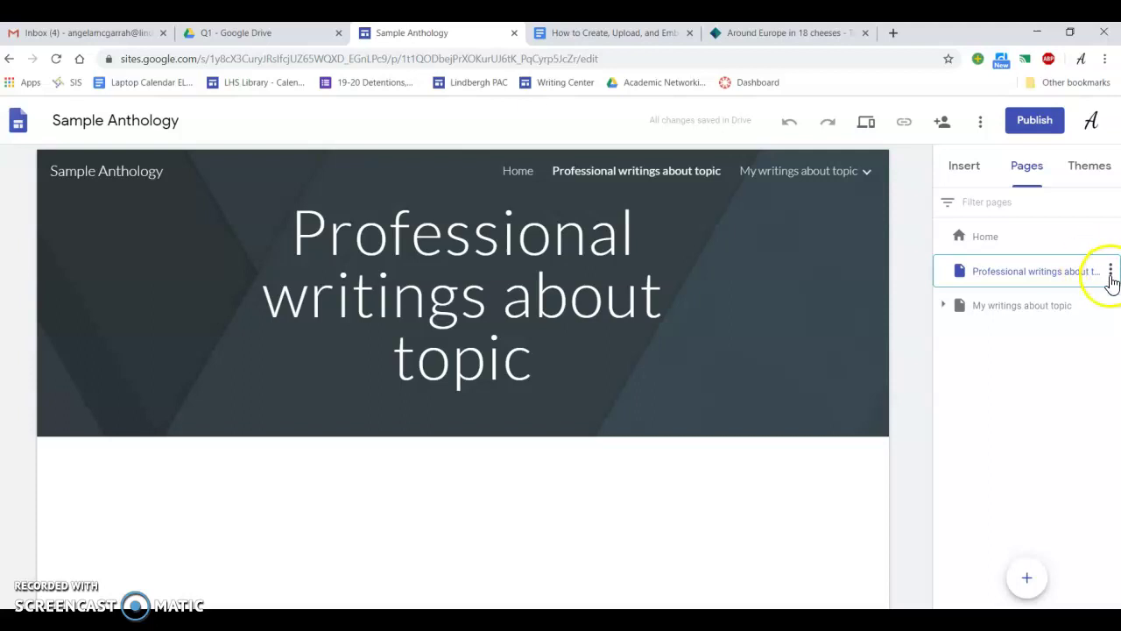
pyautogui.click(1111, 271)
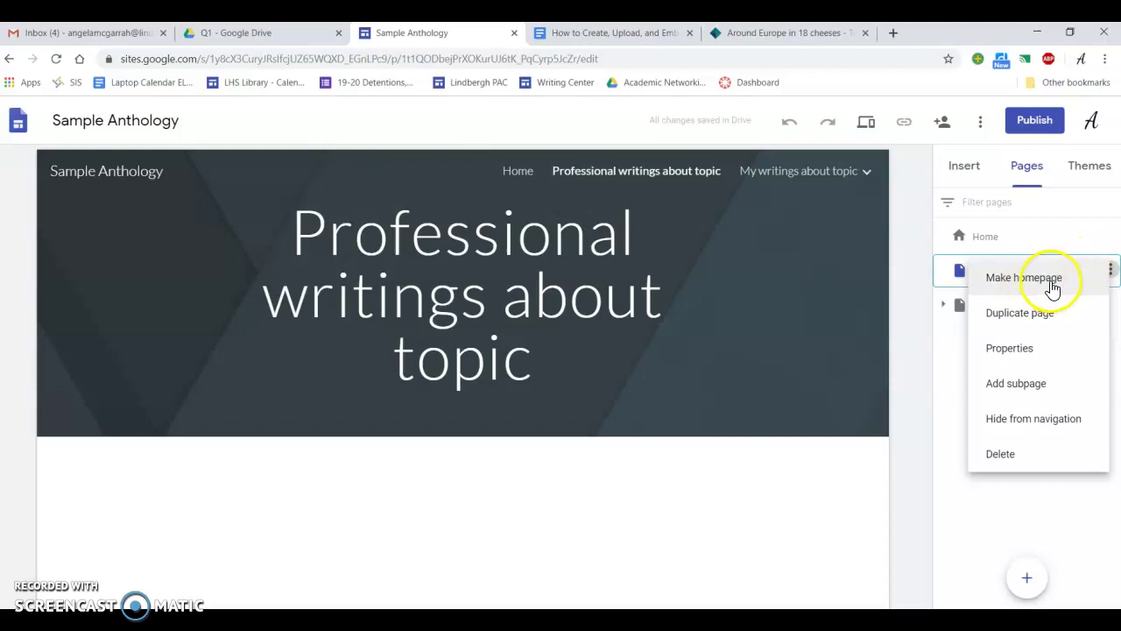
pyautogui.click(1017, 387)
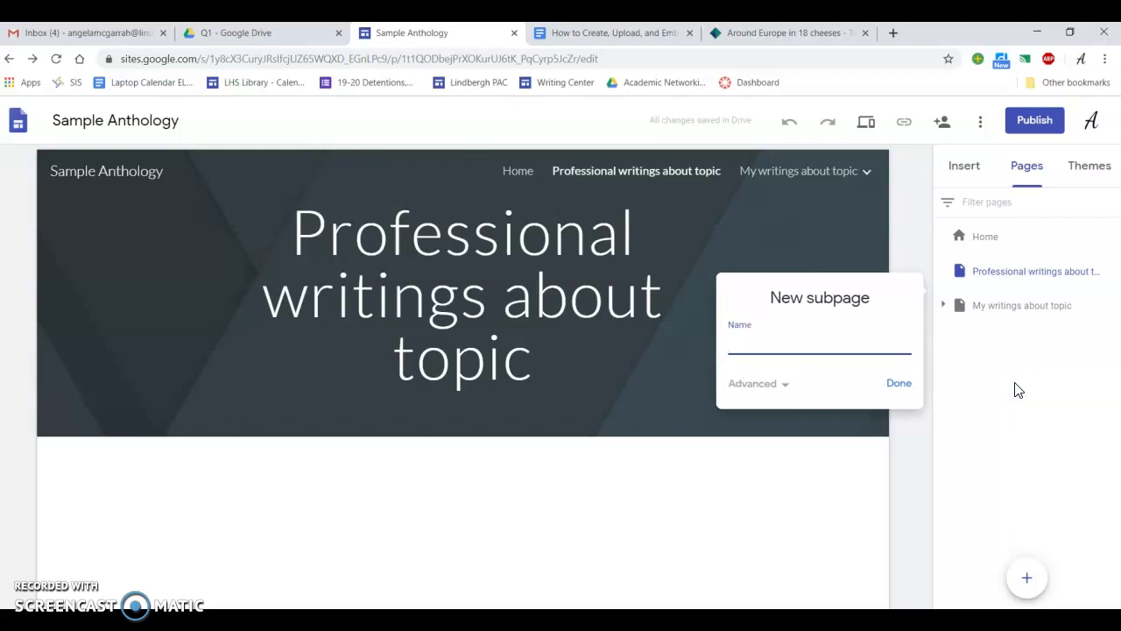
pyautogui.write('"Cheese Article')
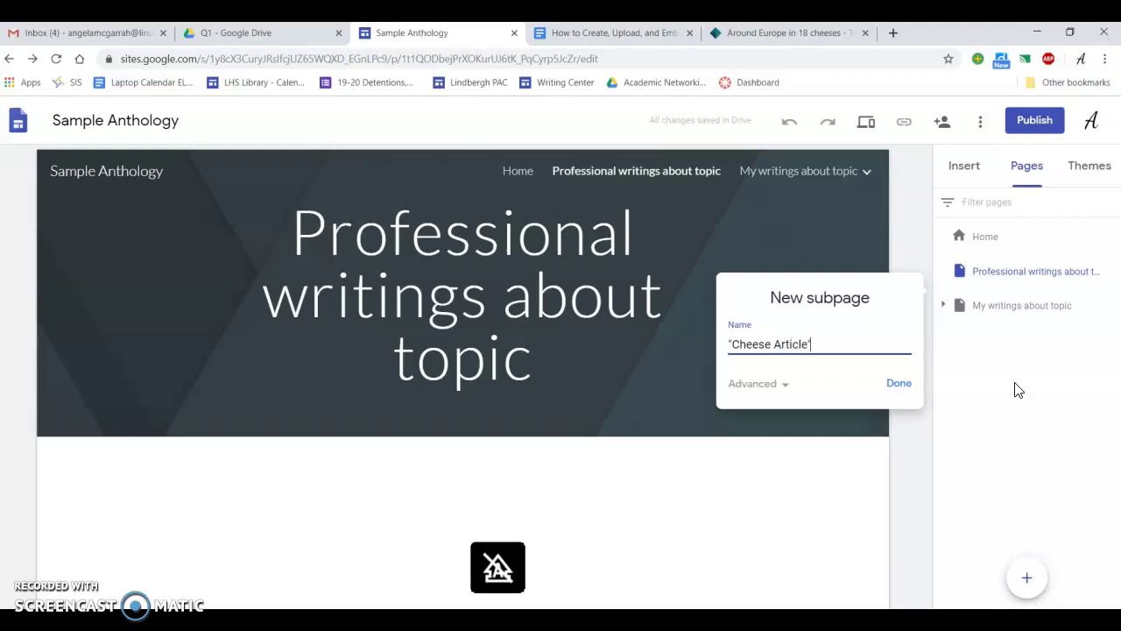
pyautogui.press('Return')
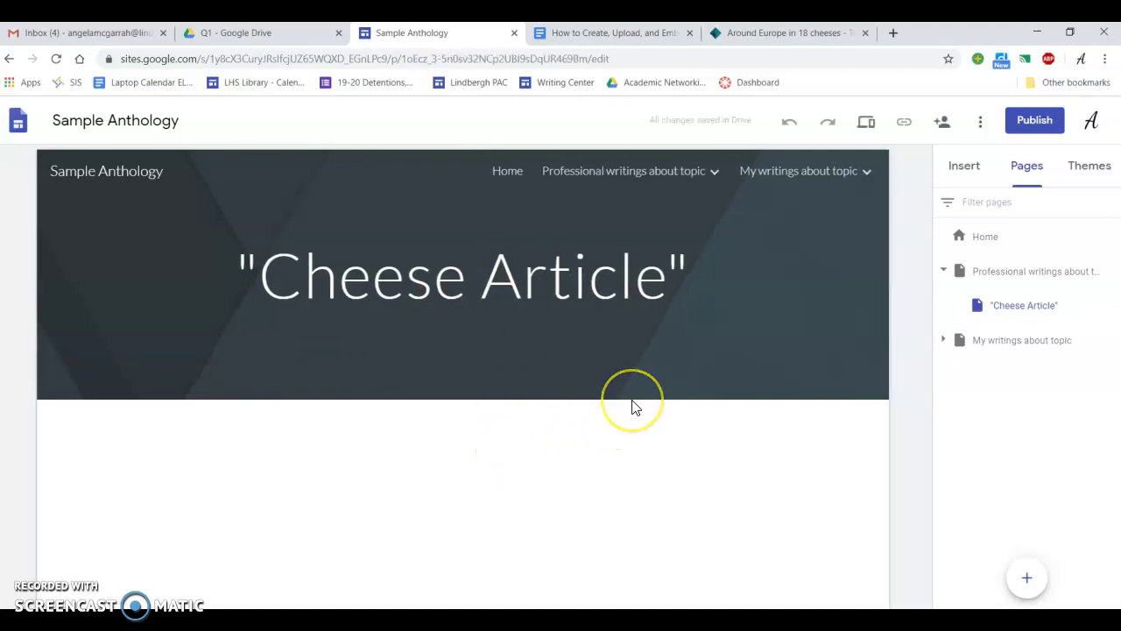
# - Add a text box below the page header reading "Here is a spot for my introduction to the cheese article."
pyautogui.click(967, 166)
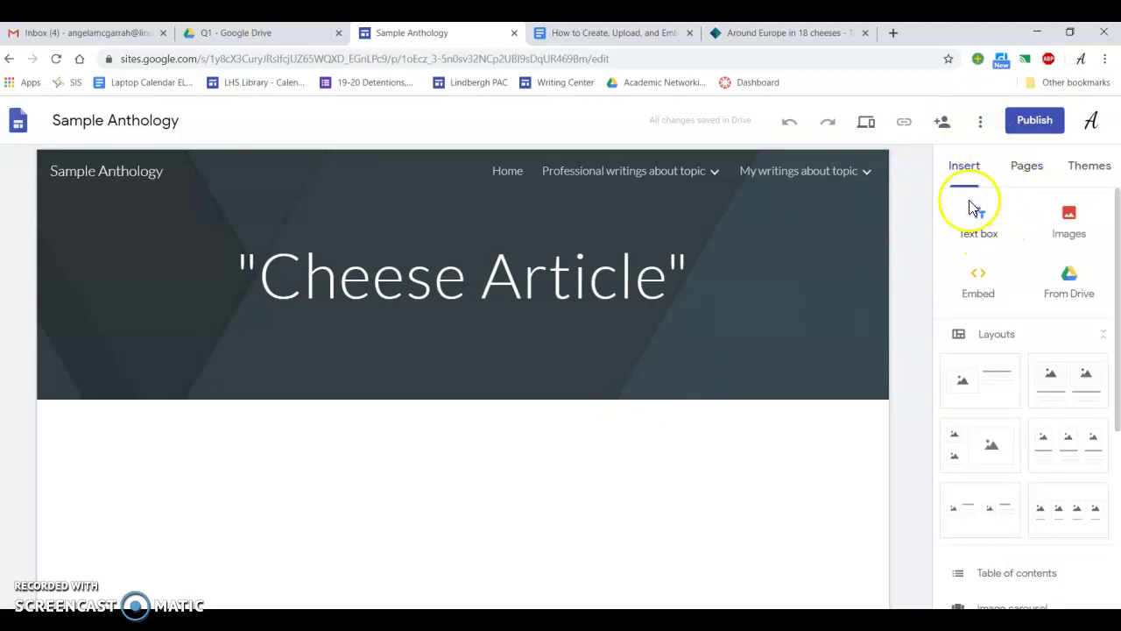
pyautogui.click(981, 219)
pyautogui.click(493, 401)
pyautogui.write('Here is')
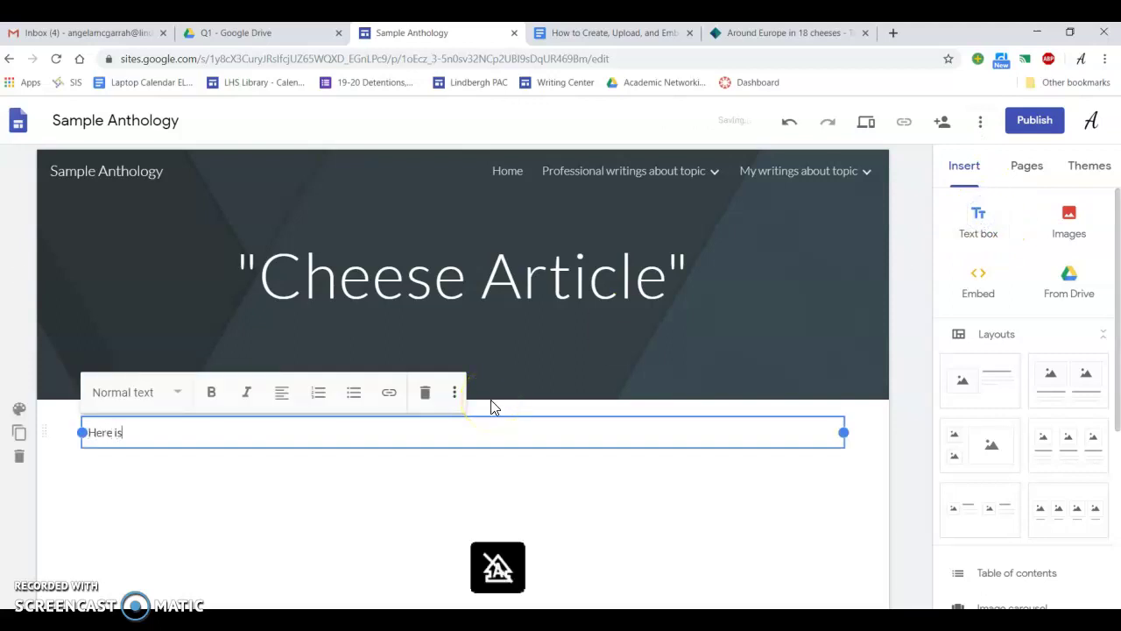
pyautogui.write(' a spot for my introduction to the cheese article.')
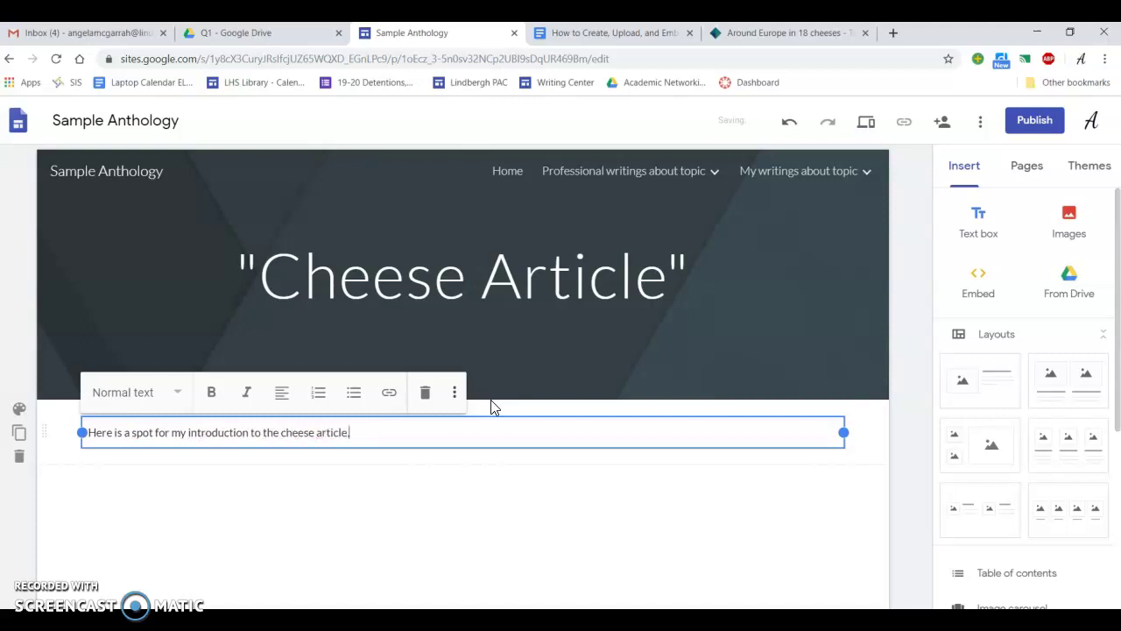
pyautogui.click(307, 466)
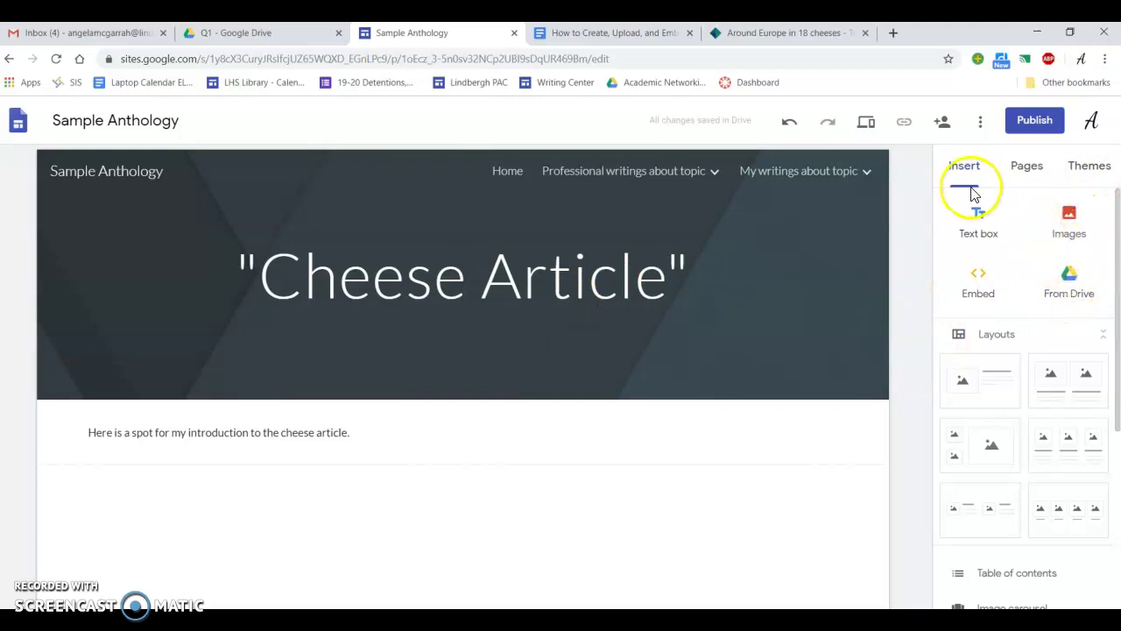
# - Insert the Around Europe in 18 cheeses PDF from the ENG 4 > Q1 folder in Google Drive into the page
pyautogui.click(1073, 286)
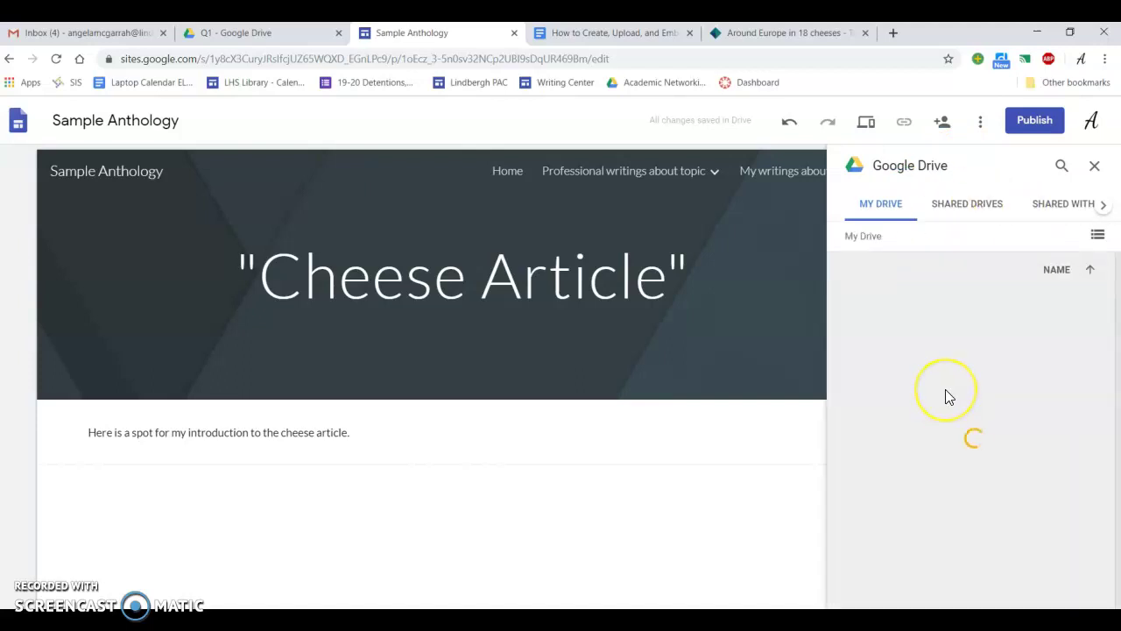
pyautogui.doubleClick(1051, 467)
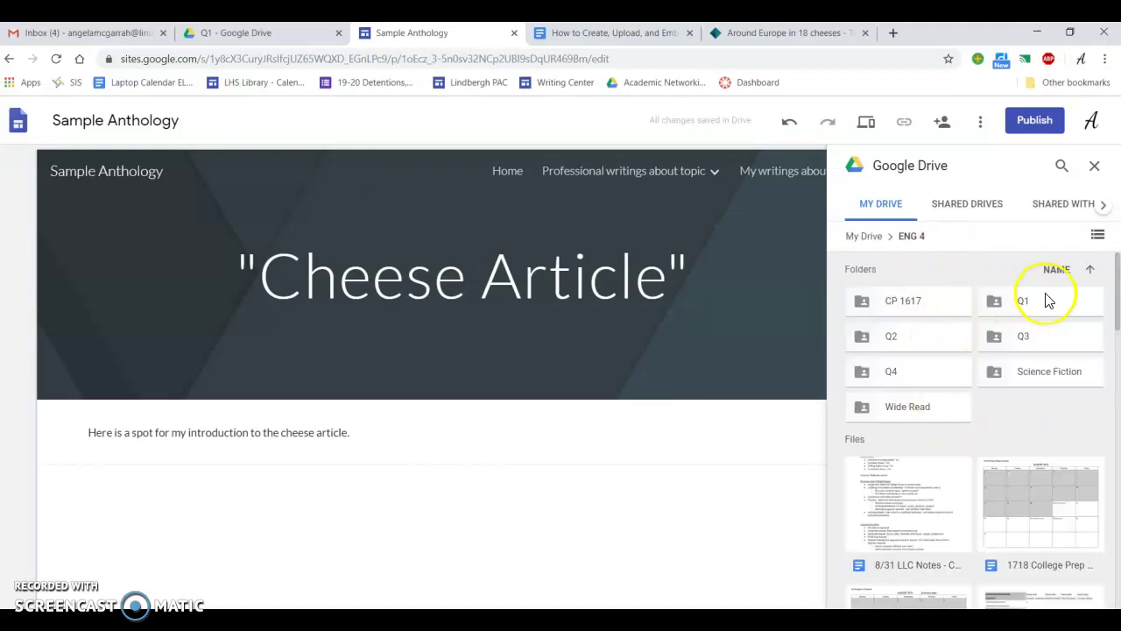
pyautogui.doubleClick(1046, 296)
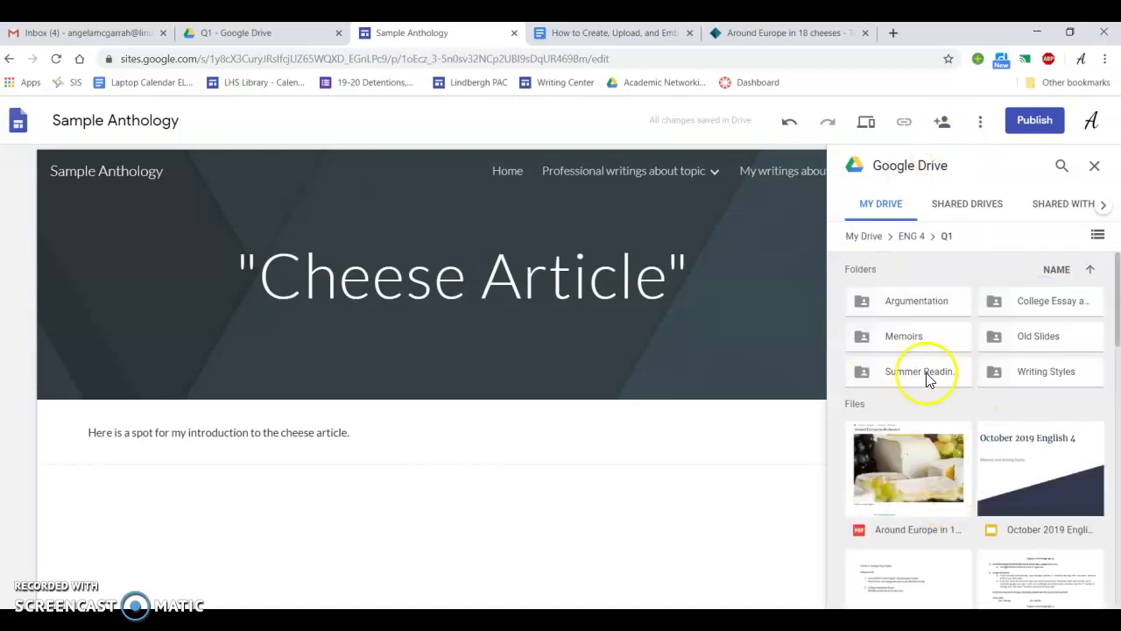
pyautogui.click(912, 473)
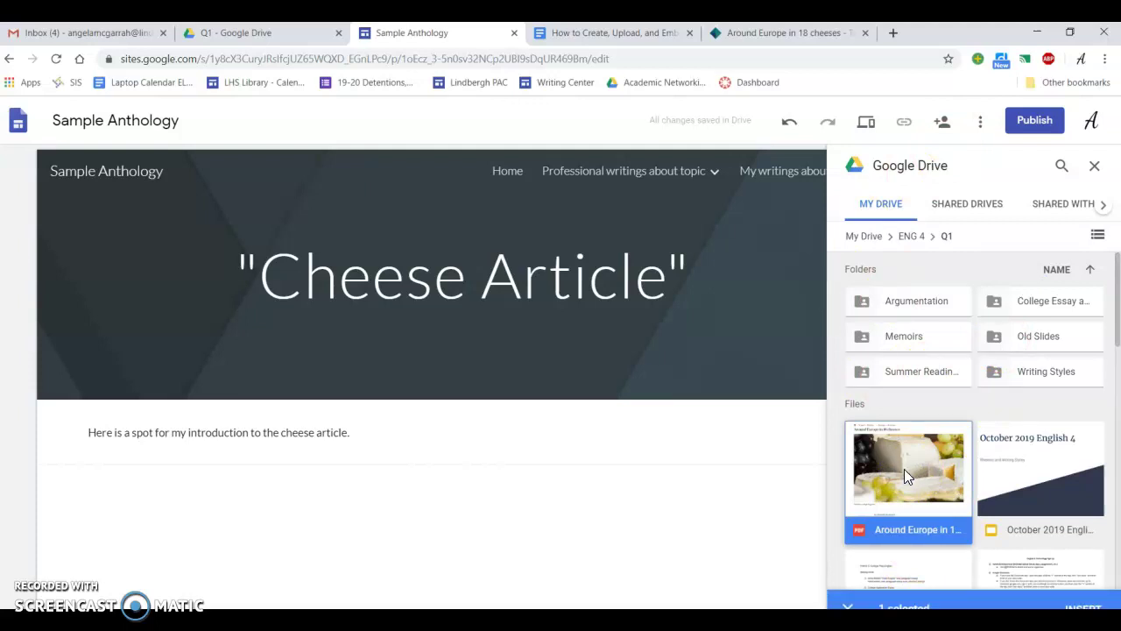
pyautogui.doubleClick(904, 468)
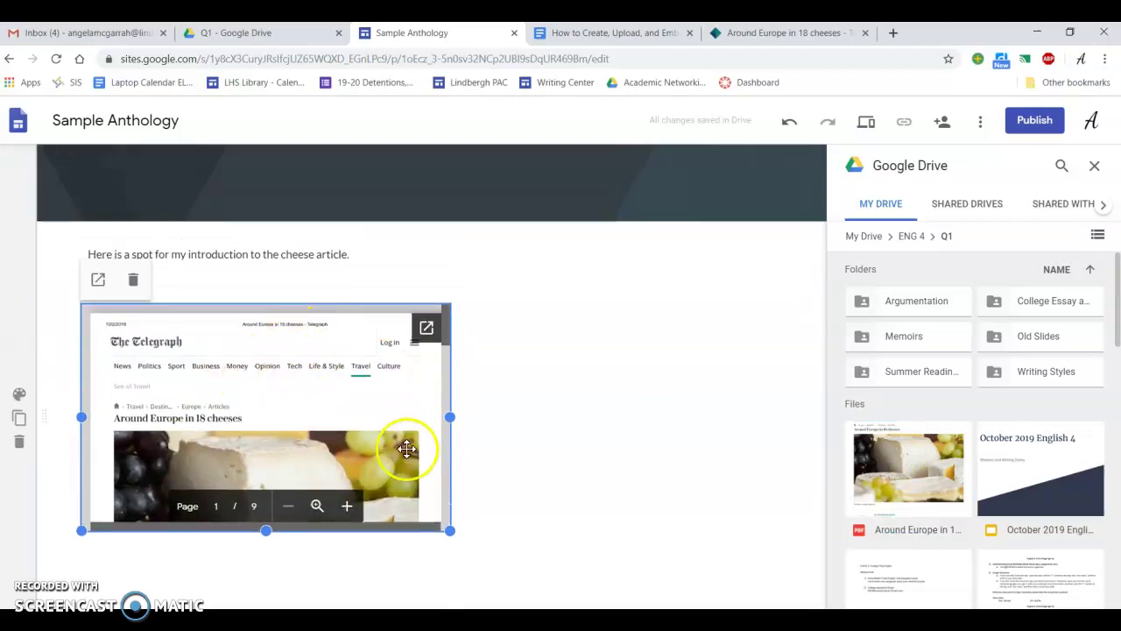
# - Widen the embedded cheese article PDF to the full content width and increase its height
pyautogui.moveTo(451, 417); pyautogui.dragTo(792, 358)
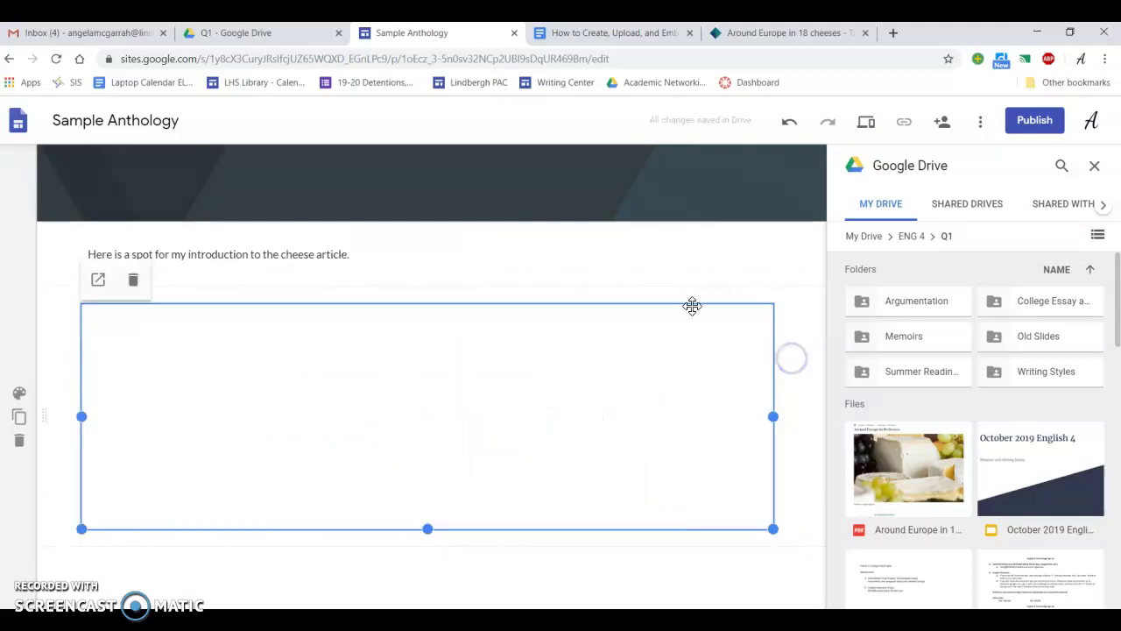
pyautogui.scroll(-1, 368, 427)
pyautogui.moveTo(428, 456); pyautogui.dragTo(420, 600)
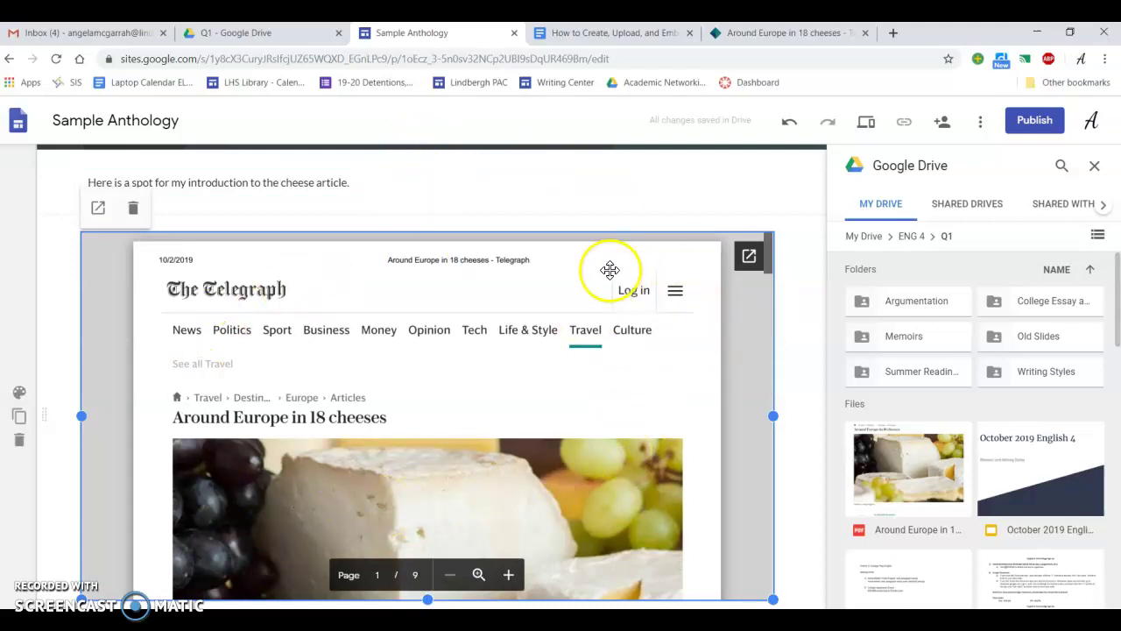
pyautogui.scroll(-2, 601, 291)
pyautogui.click(541, 523)
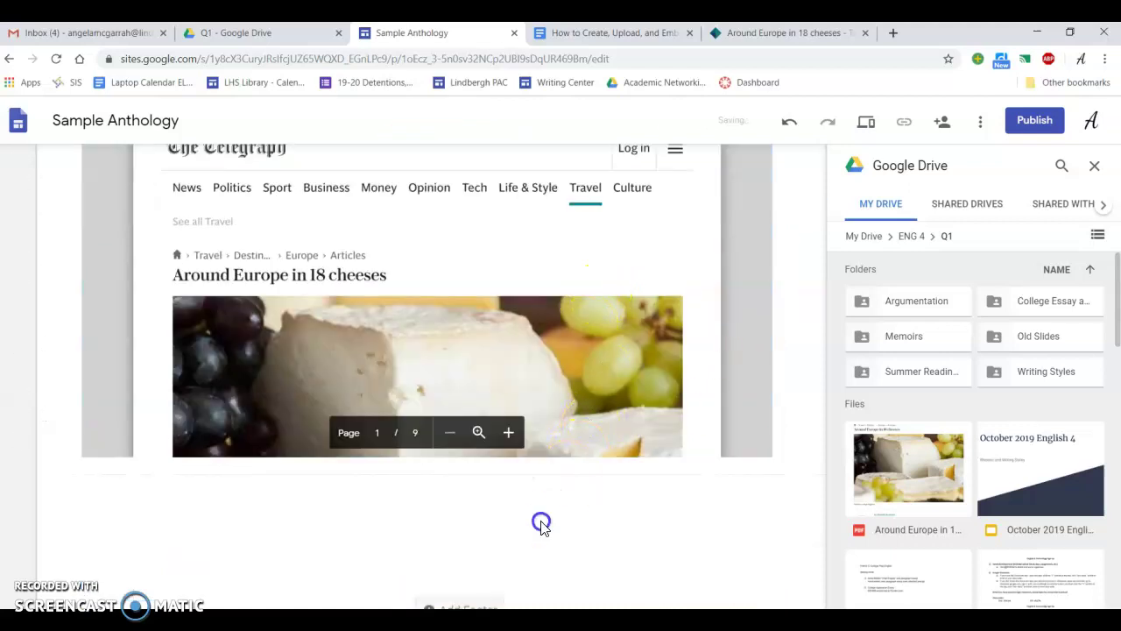
# - Close the Drive file picker and add a text box below the embedded PDF reading "Here is my MLA citation"
pyautogui.click(1095, 167)
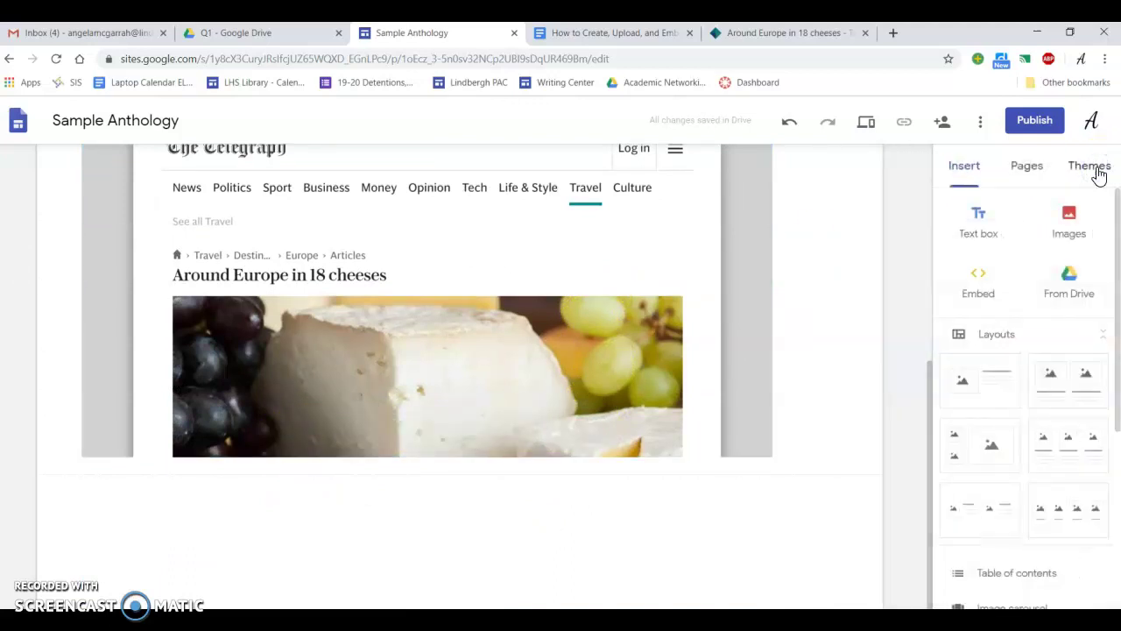
pyautogui.click(976, 215)
pyautogui.click(227, 447)
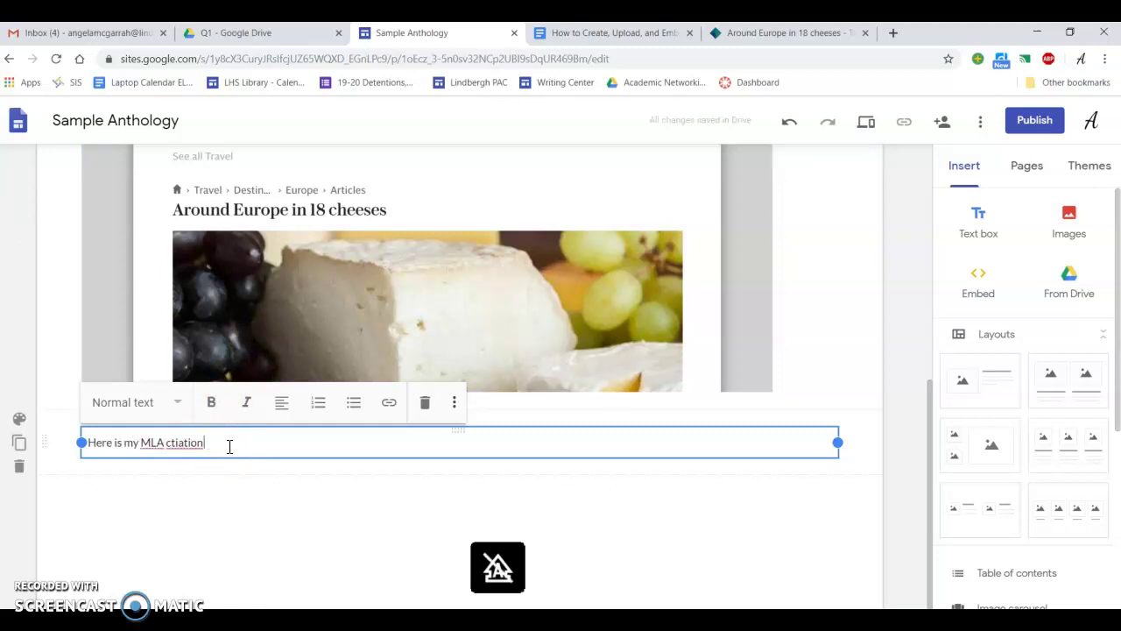
pyautogui.write('Here is my MLA citation')
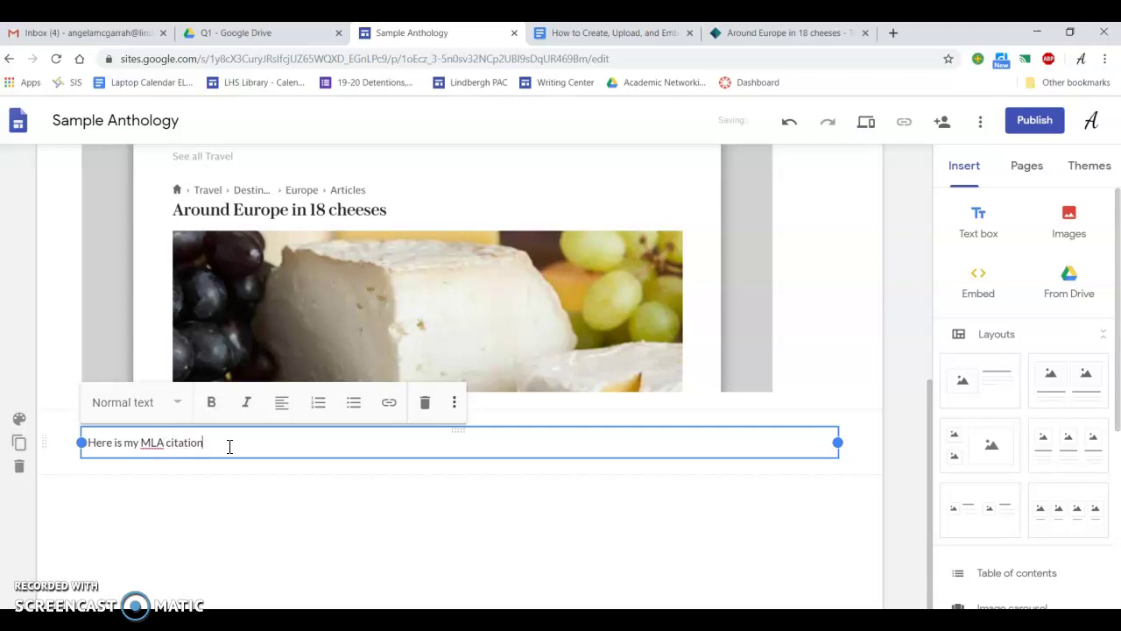